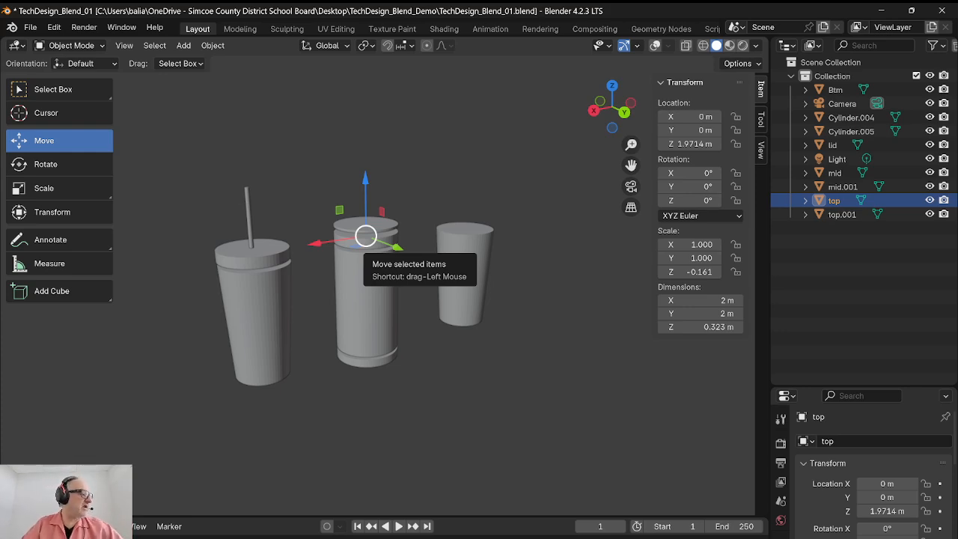
# - Turn on the viewport overlays to show the grid, wireframes and selection outlines
pyautogui.click(461, 277)
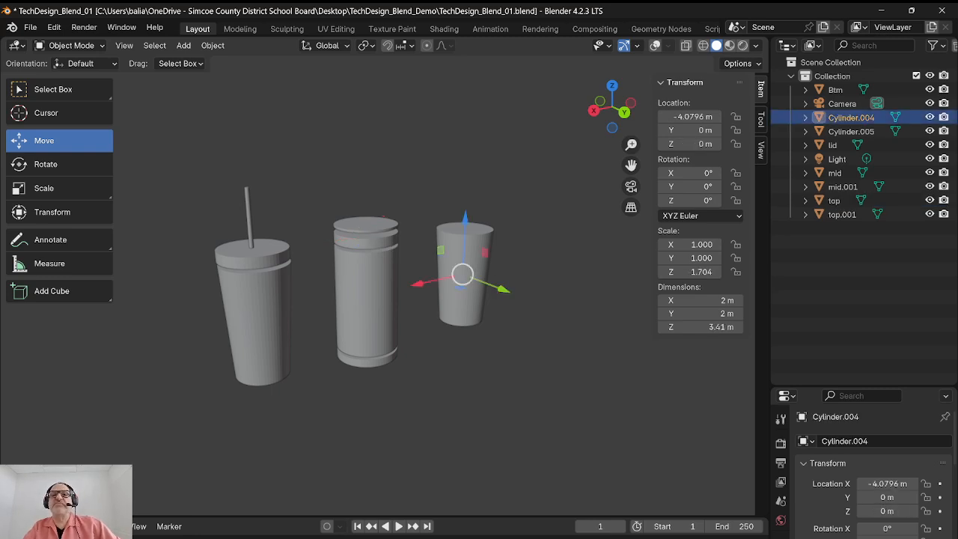
pyautogui.click(654, 44)
pyautogui.click(667, 45)
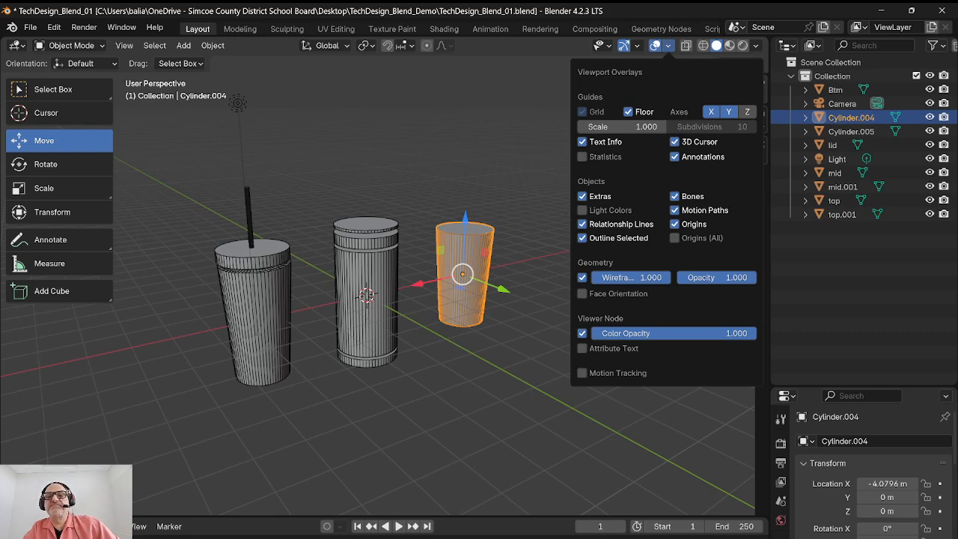
pyautogui.click(525, 367)
# - Apply the scale of the small tapered cup without a lid (Cylinder.004)
pyautogui.scroll(5, 525, 367)
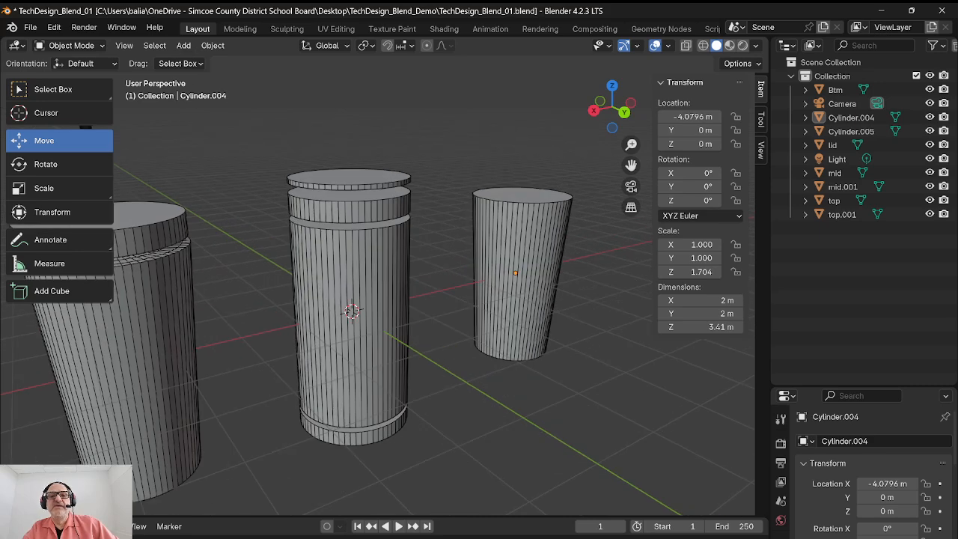
pyautogui.scroll(-3, 496, 299)
pyautogui.click(496, 299)
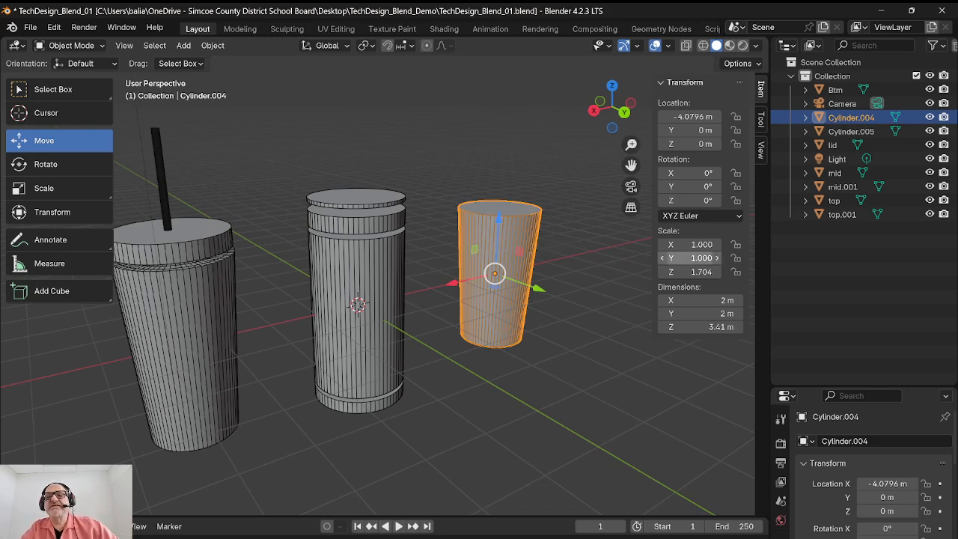
pyautogui.scroll(2, 495, 273)
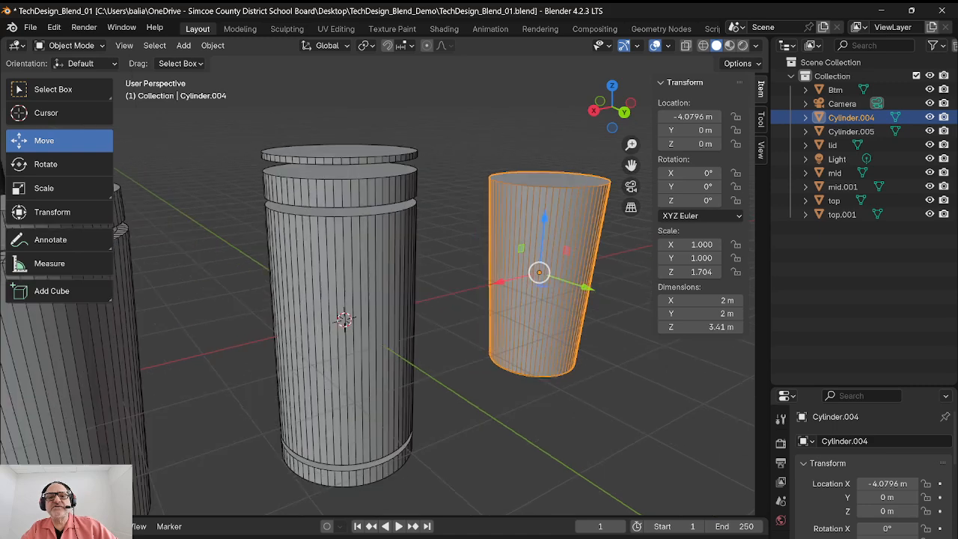
pyautogui.scroll(-2, 494, 273)
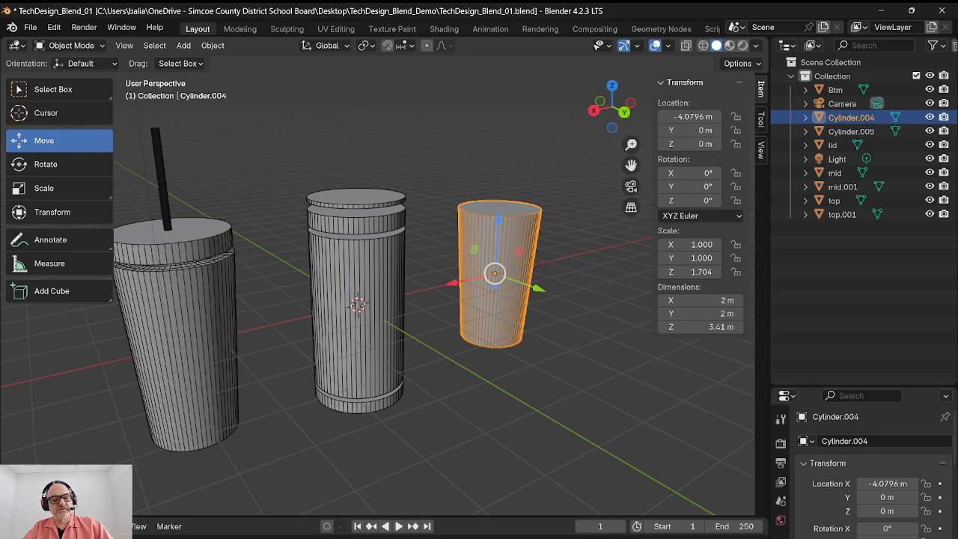
pyautogui.hotkey('ctrl', 'a')
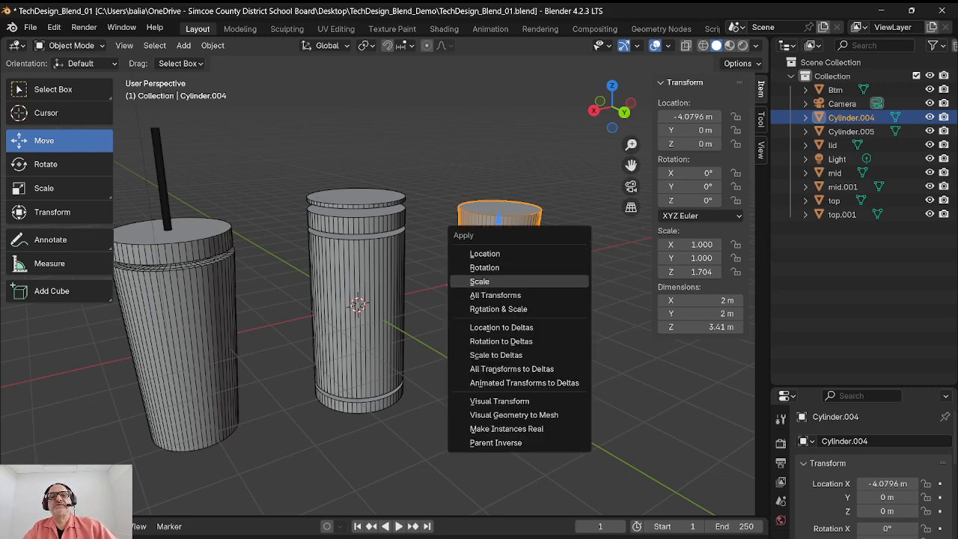
pyautogui.click(480, 280)
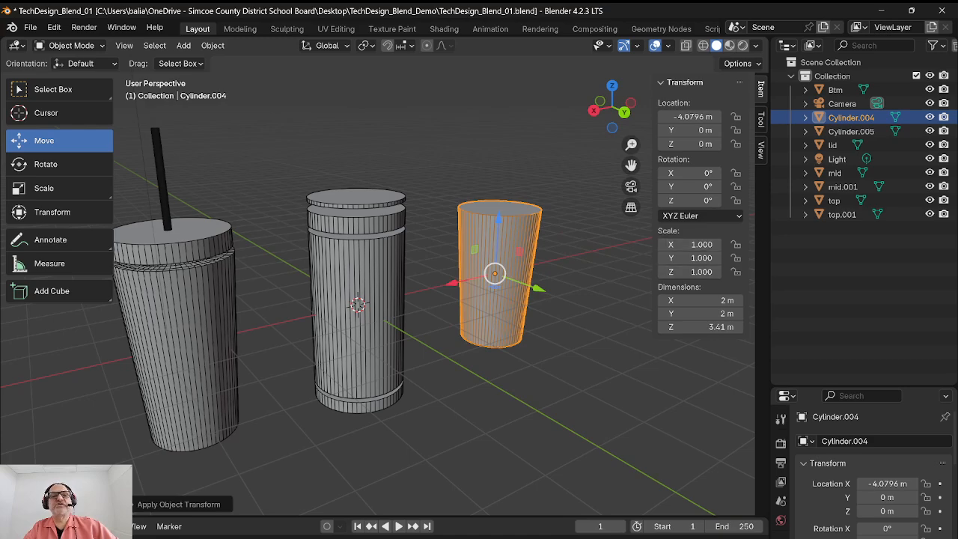
# - Apply the scale of the tapered cup body under the straw lid (Cylinder.005)
pyautogui.click(172, 329)
pyautogui.press('KP_Decimal')
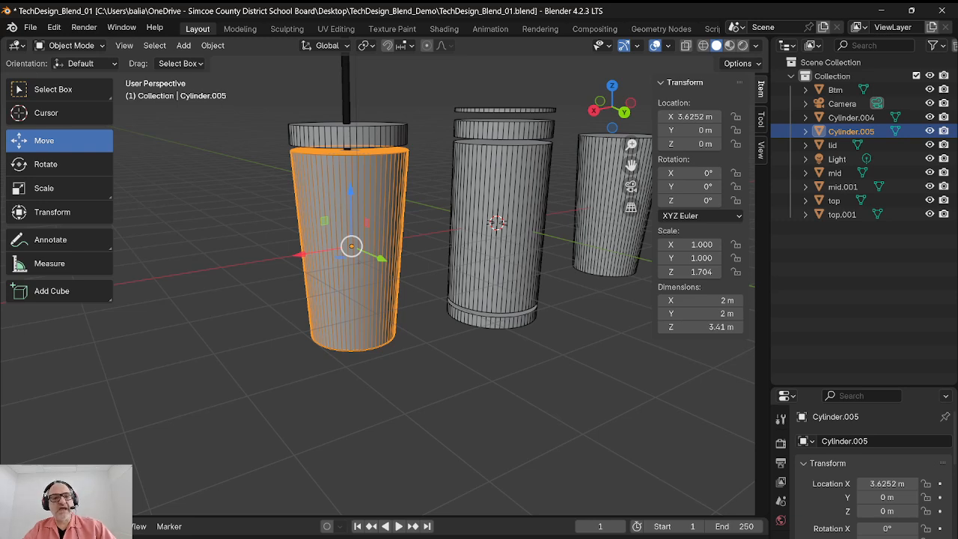
pyautogui.hotkey('ctrl', 'a')
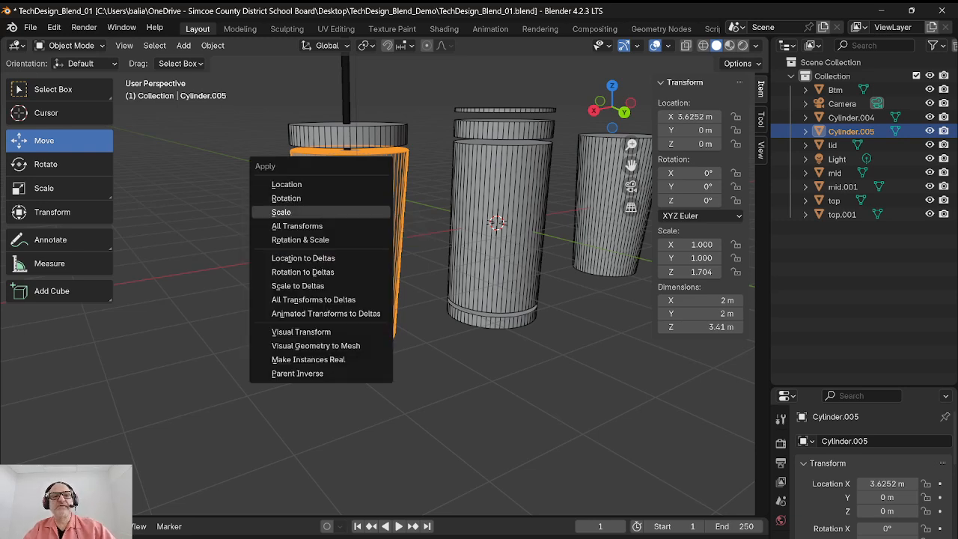
pyautogui.press('Return')
# - Apply the scale of the straw cup's lid (top.001)
pyautogui.click(348, 136)
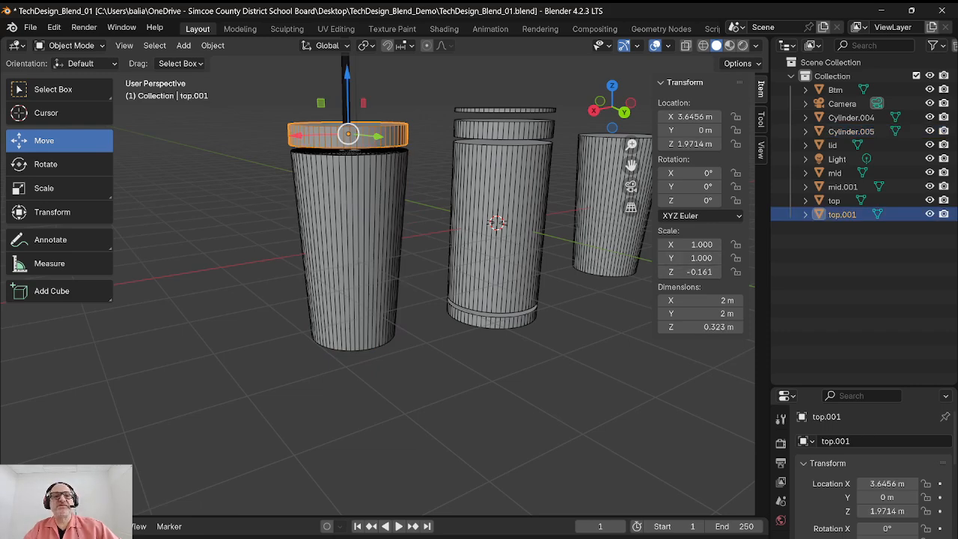
pyautogui.hotkey('ctrl', 'a')
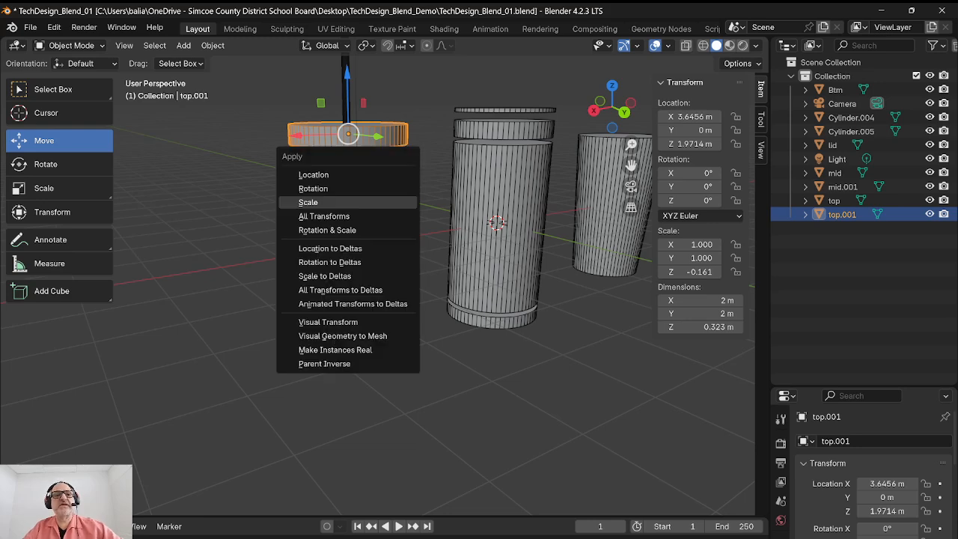
pyautogui.press('Return')
# - Isolate the straw cup's lid in local view
pyautogui.moveTo(449, 254); pyautogui.dragTo(457, 286, button='middle')
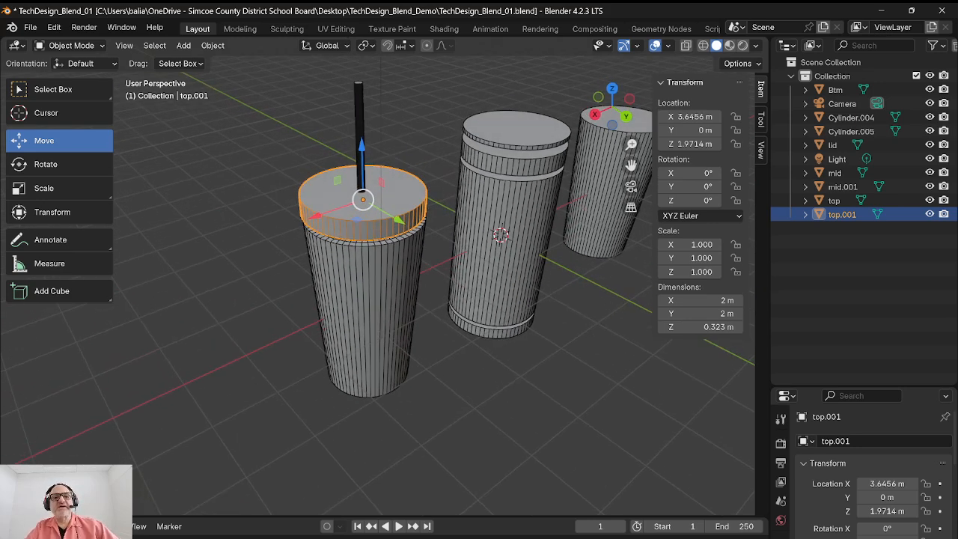
pyautogui.press('KP_Divide')
pyautogui.press('KP_Divide')
pyautogui.press('KP_Divide')
pyautogui.press('KP_Divide')
pyautogui.press('KP_Divide')
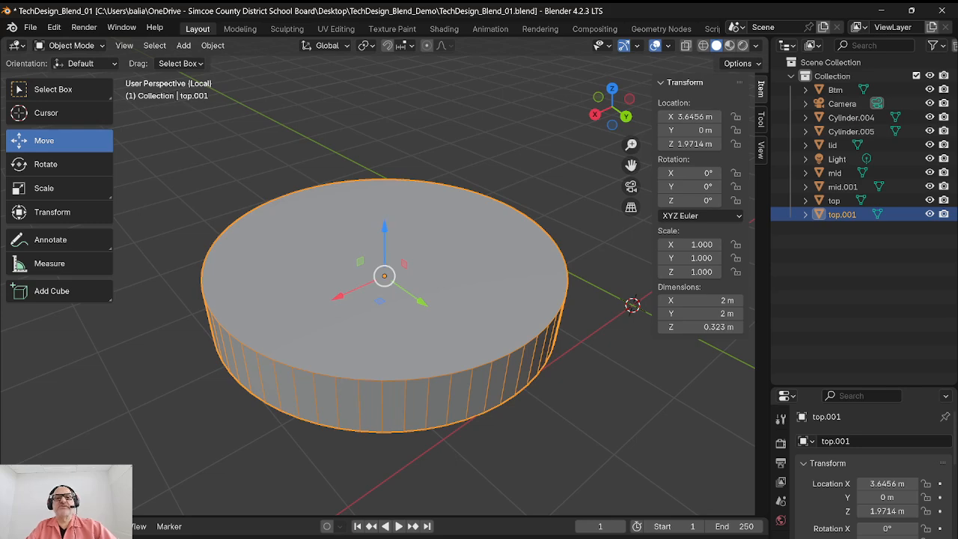
pyautogui.moveTo(449, 300)
pyautogui.mouseDown(button='middle')
pyautogui.moveTo(453, 256)
pyautogui.moveTo(451, 284)
pyautogui.mouseUp(button='middle')
# - In Edit Mode, inset the lid's top face repeatedly into concentric rings, with the innermost inset about 0.095 m
pyautogui.press('Tab')
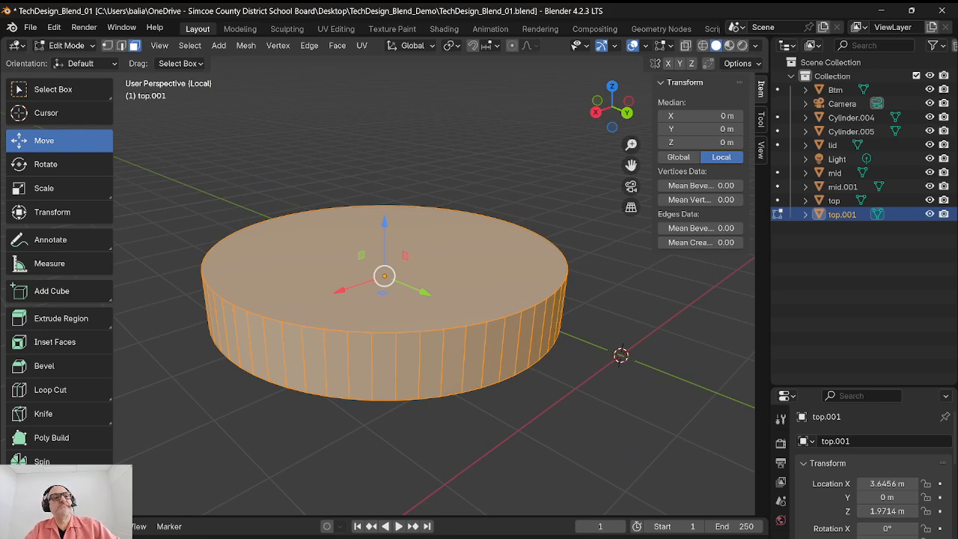
pyautogui.click(384, 258)
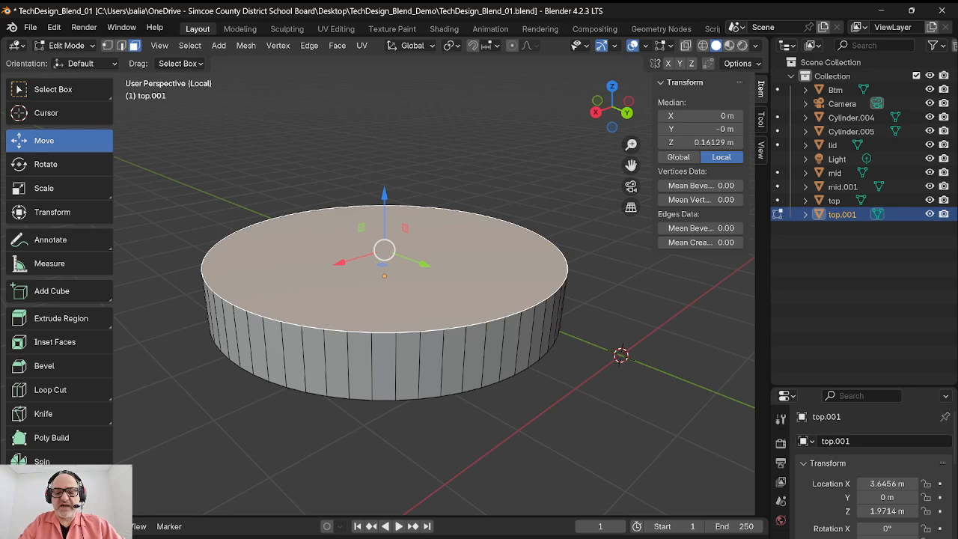
pyautogui.press('i')
pyautogui.click(286, 89)
pyautogui.press('i')
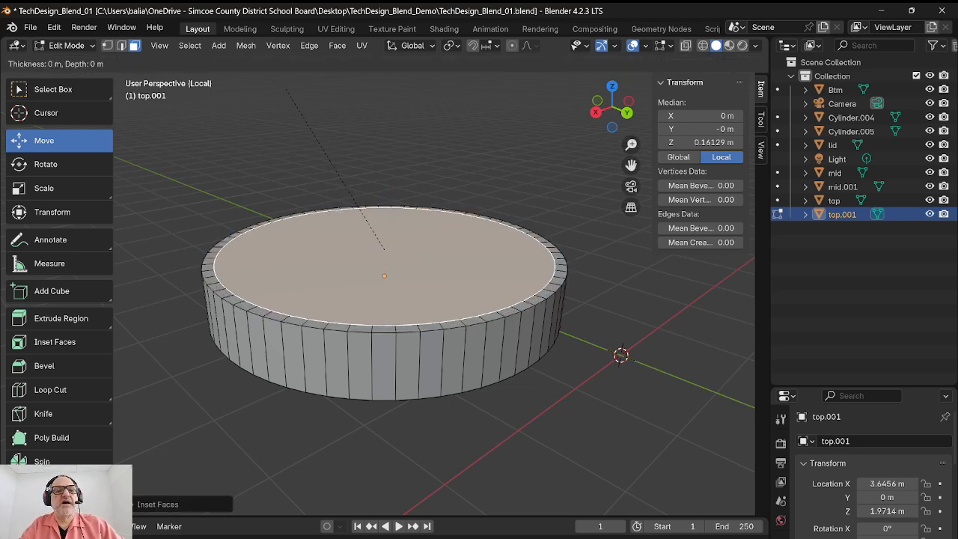
pyautogui.press('Escape')
pyautogui.press('i')
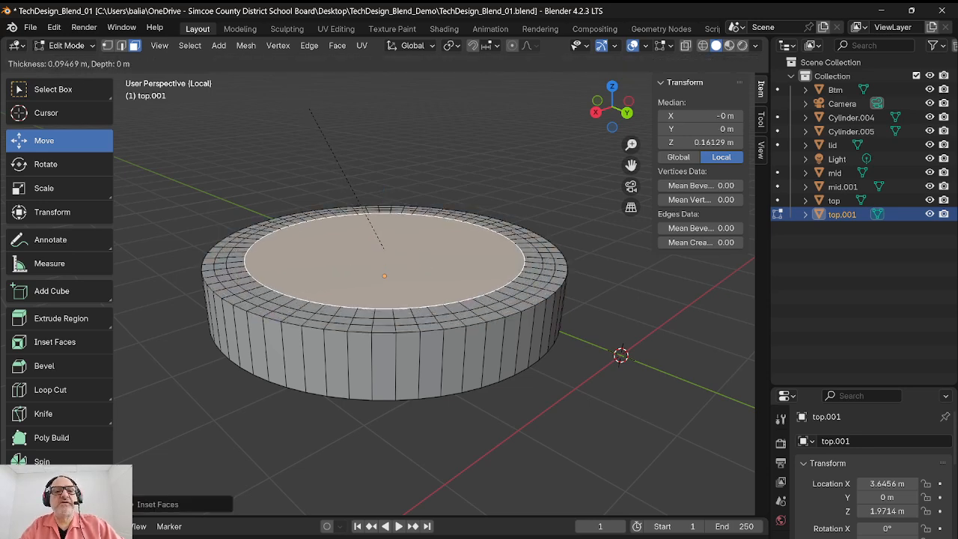
pyautogui.press('Return')
# - Switch to edge selection and select the whole outer edge loop around the lid's top rim
pyautogui.moveTo(434, 284); pyautogui.dragTo(404, 285, button='middle')
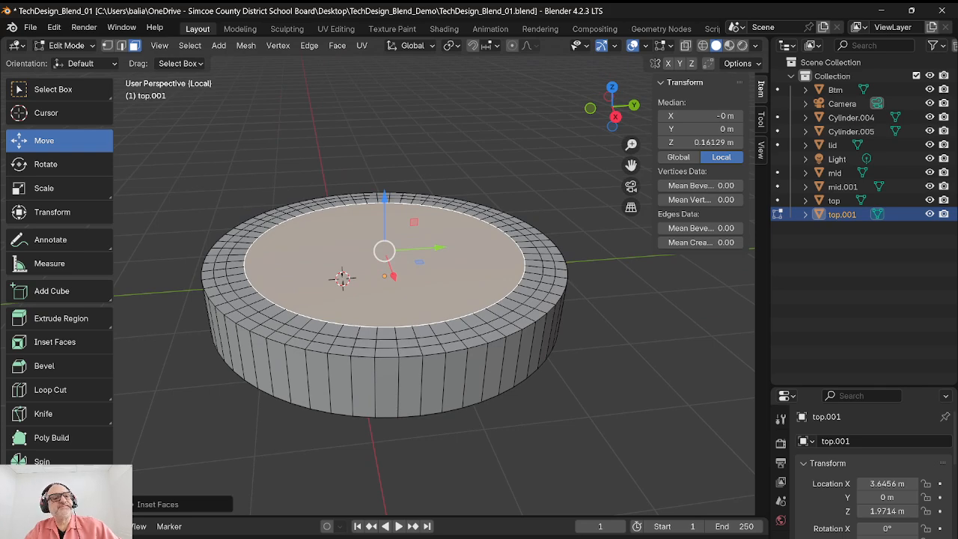
pyautogui.click(121, 46)
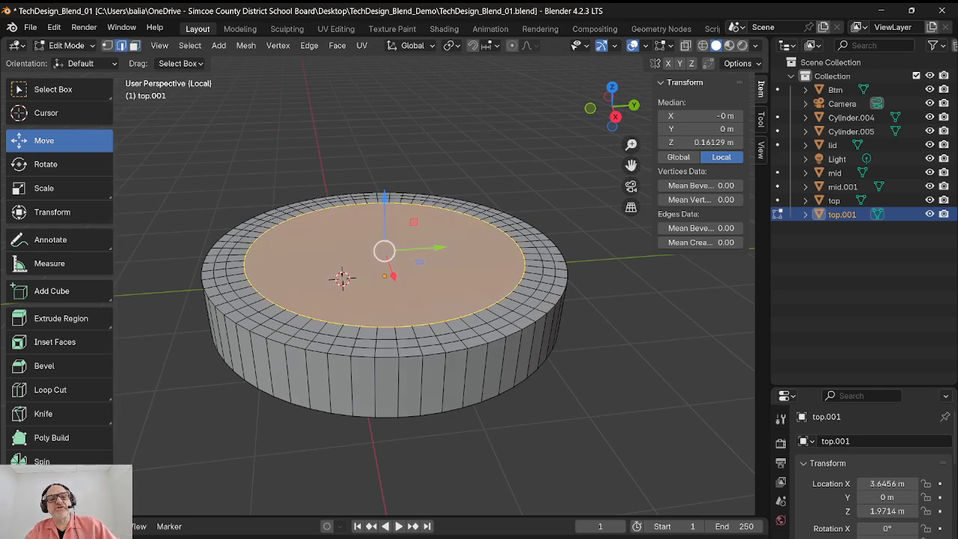
pyautogui.click(339, 354)
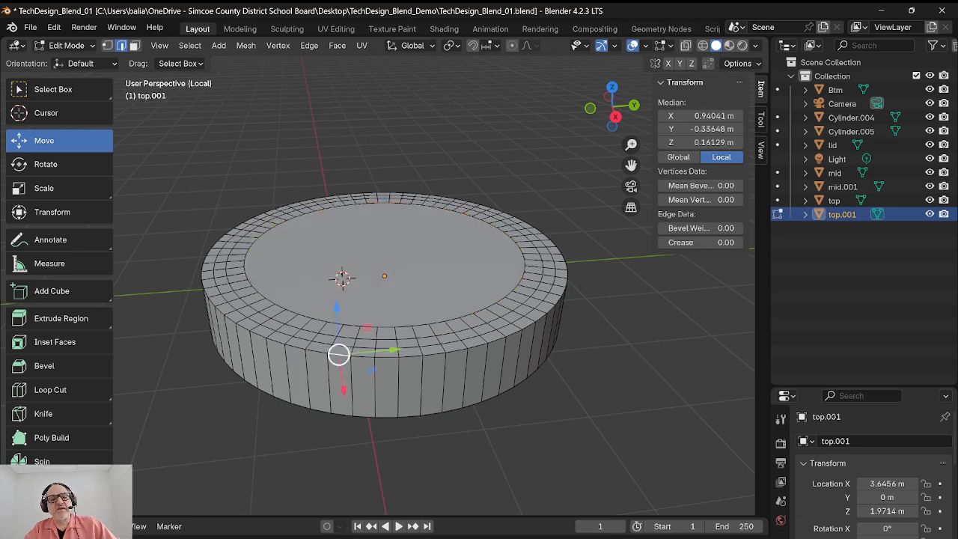
pyautogui.click(316, 350)
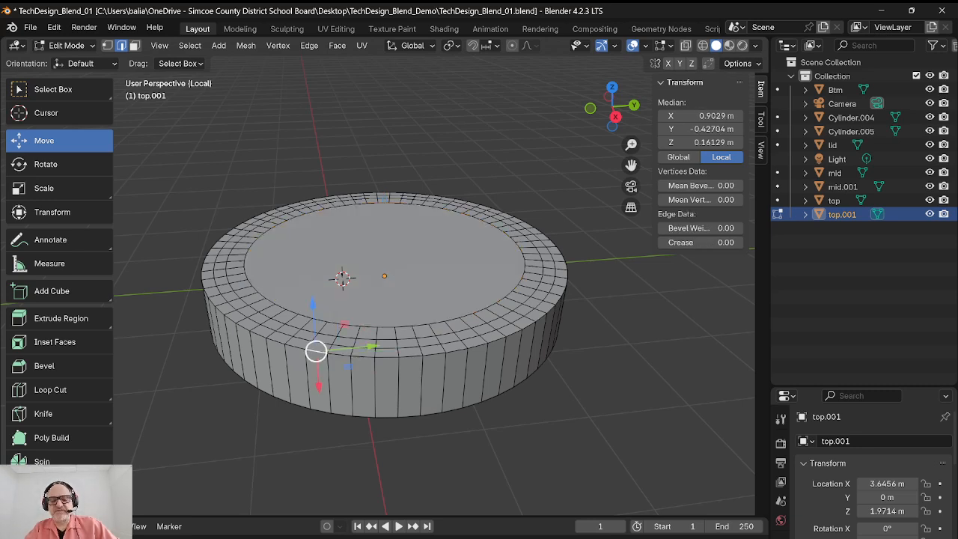
pyautogui.keyDown('alt'); pyautogui.click(291, 346); pyautogui.keyUp('alt')
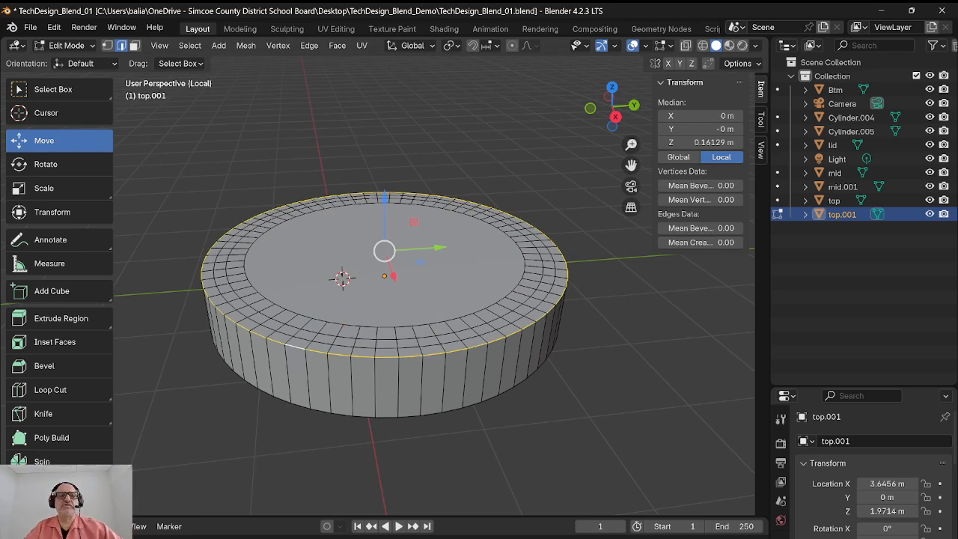
pyautogui.moveTo(291, 346); pyautogui.dragTo(291, 262, button='middle')
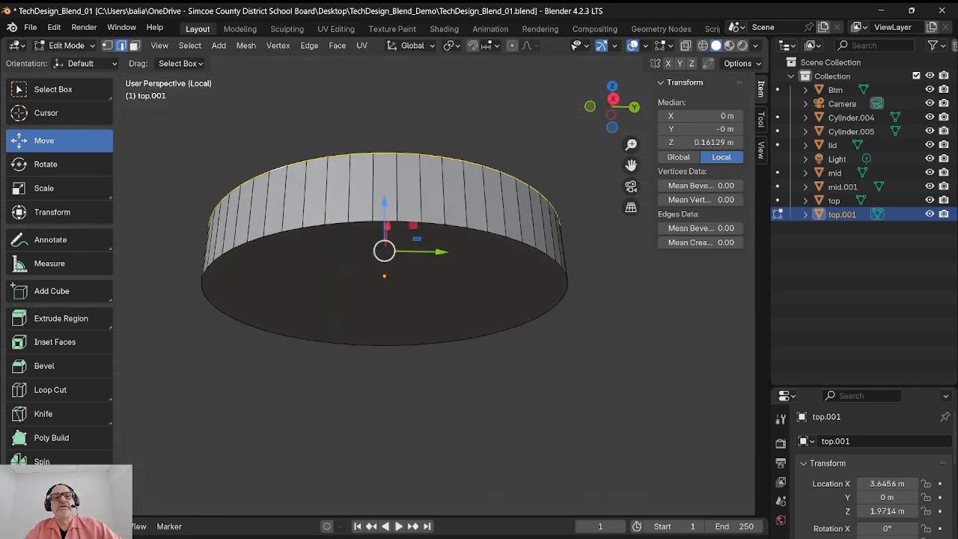
# - Bevel the lid's bottom edge loop by about 0.099 m with 4 segments
pyautogui.keyDown('alt'); pyautogui.click(337, 223); pyautogui.keyUp('alt')
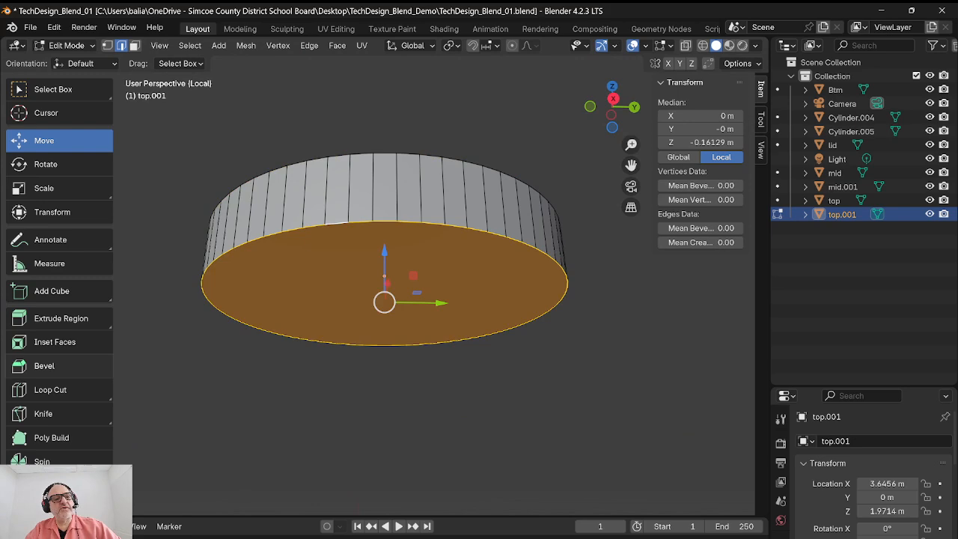
pyautogui.click(45, 366)
pyautogui.moveTo(385, 239); pyautogui.dragTo(392, 227)
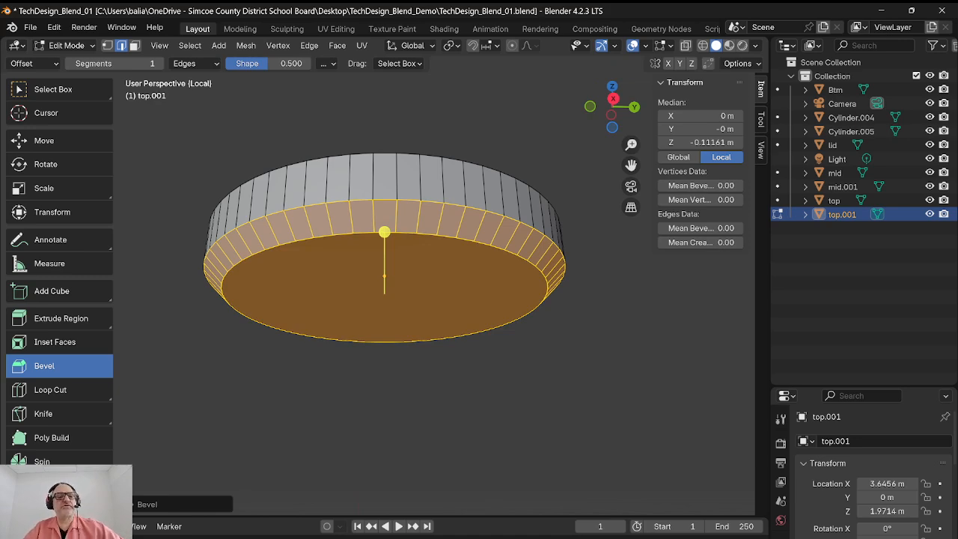
pyautogui.click(147, 504)
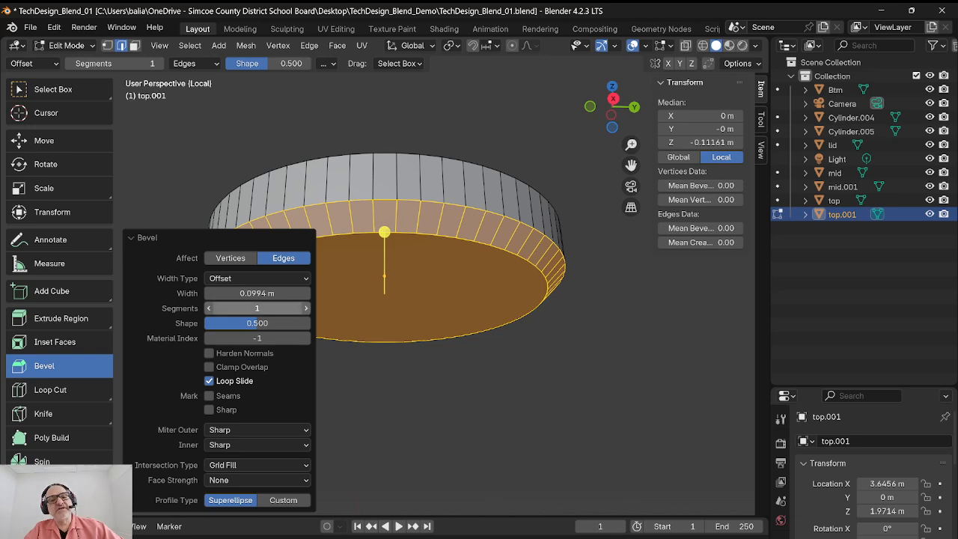
pyautogui.click(305, 308)
pyautogui.click(305, 307)
pyautogui.click(305, 308)
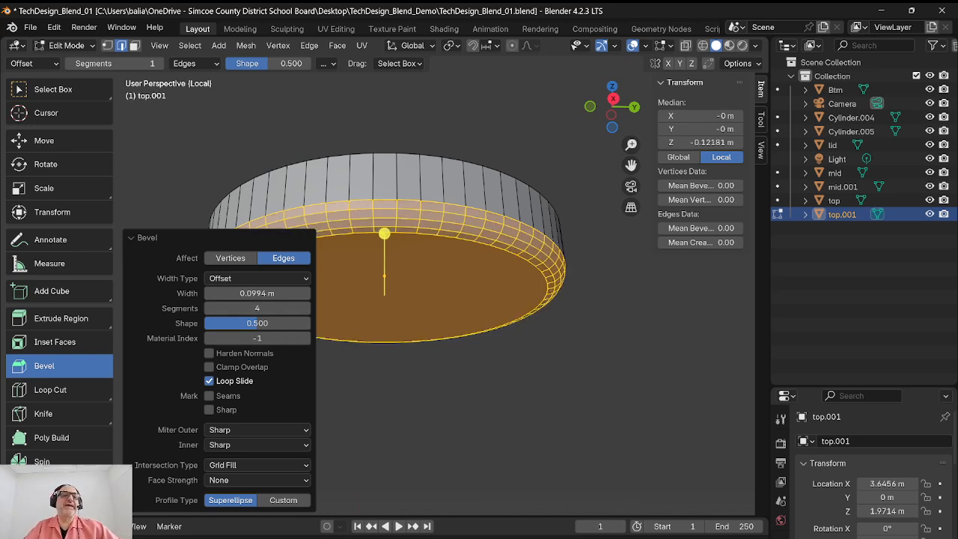
pyautogui.click(145, 237)
# - Bevel the outer edge loop of the lid's top rim by about 0.035 m with 3 segments
pyautogui.moveTo(322, 246); pyautogui.dragTo(384, 297, button='middle')
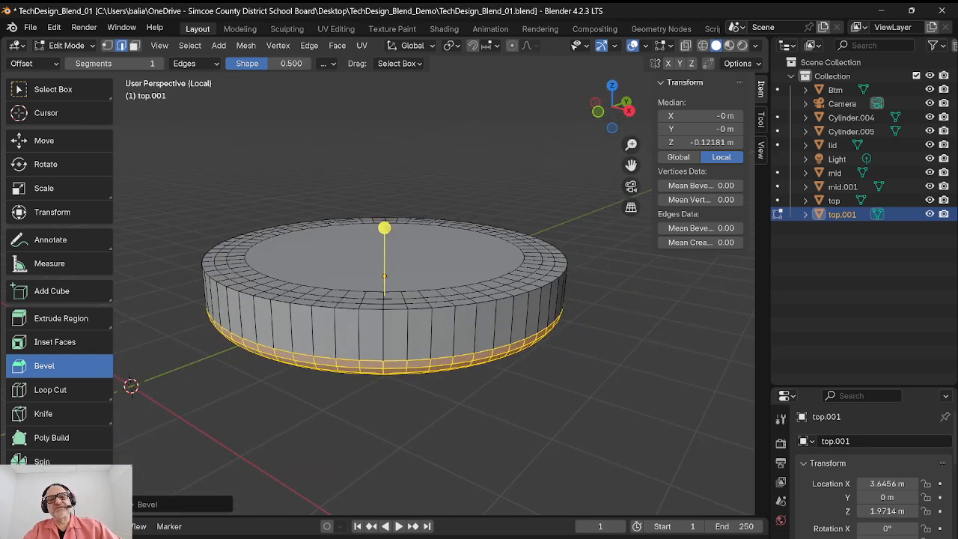
pyautogui.click(443, 309)
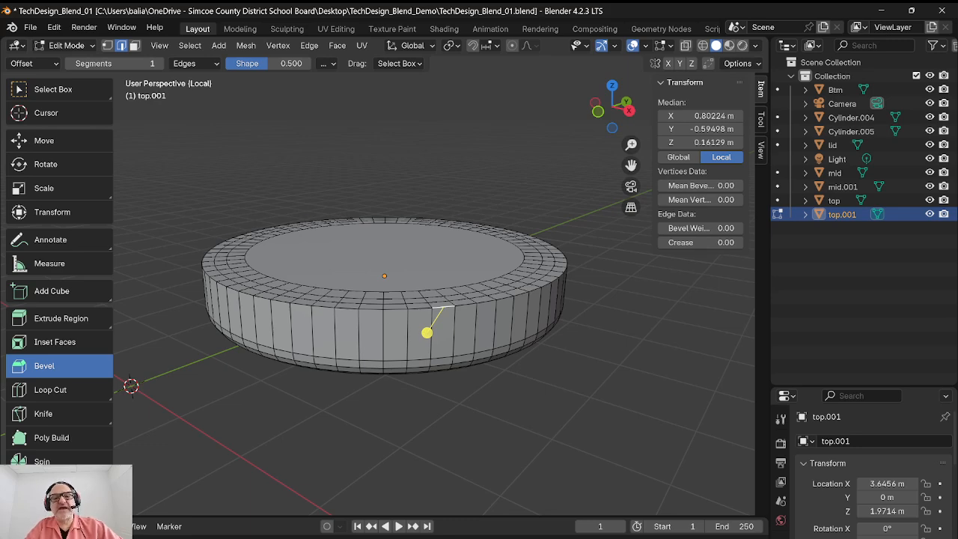
pyautogui.keyDown('alt'); pyautogui.click(443, 307); pyautogui.keyUp('alt')
pyautogui.moveTo(385, 297); pyautogui.dragTo(464, 289, button='middle')
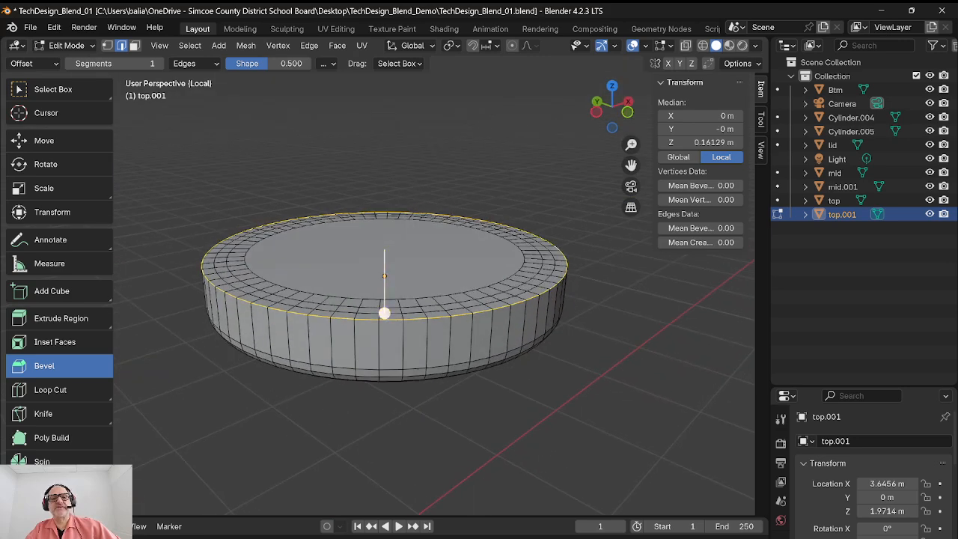
pyautogui.moveTo(384, 312)
pyautogui.mouseDown()
pyautogui.moveTo(385, 329)
pyautogui.moveTo(384, 316)
pyautogui.mouseUp()
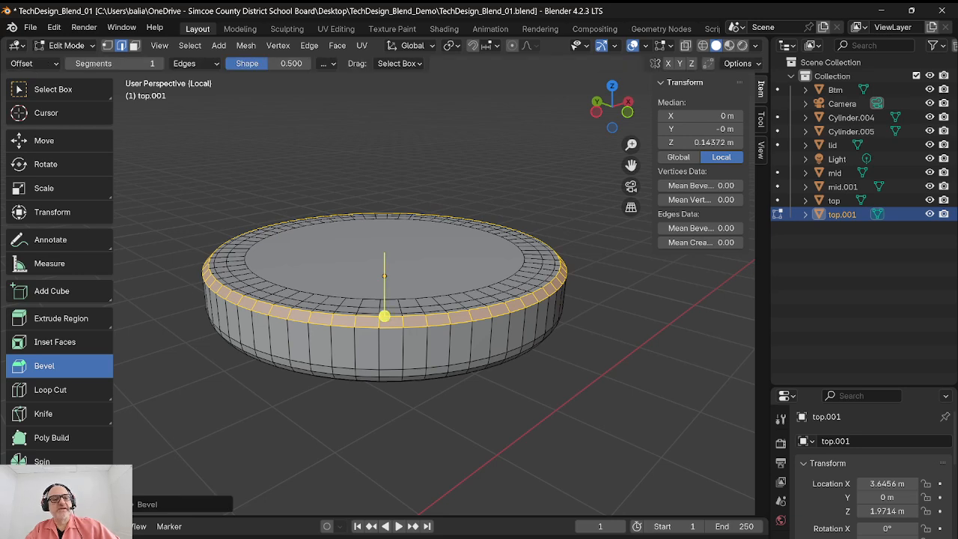
pyautogui.click(146, 504)
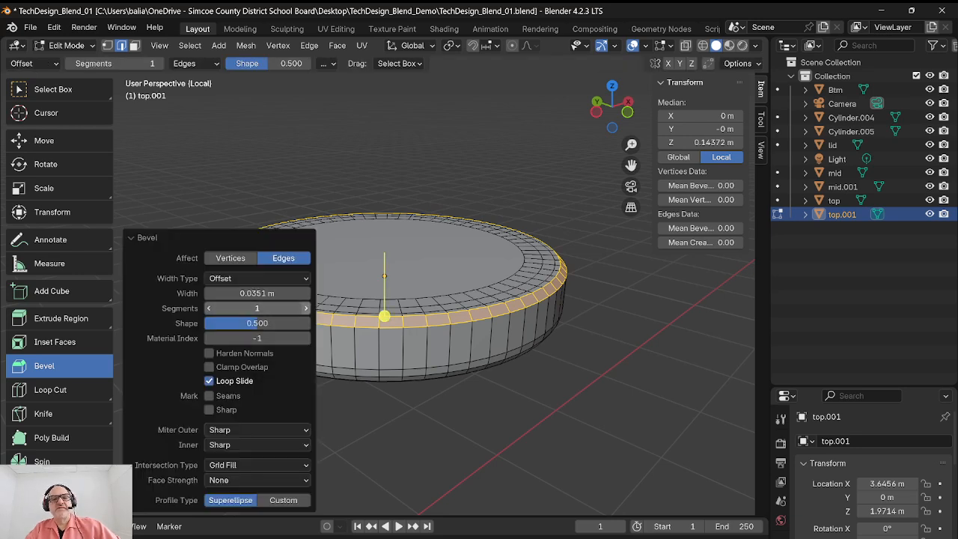
pyautogui.click(306, 307)
pyautogui.click(305, 308)
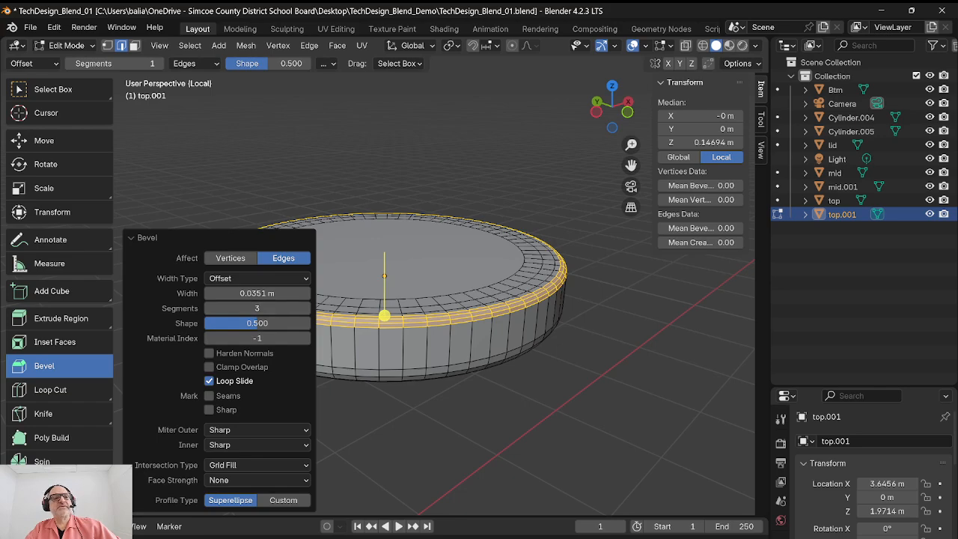
pyautogui.click(144, 237)
pyautogui.moveTo(419, 299)
pyautogui.mouseDown(button='middle')
pyautogui.moveTo(421, 267)
pyautogui.moveTo(423, 300)
pyautogui.moveTo(423, 277)
pyautogui.moveTo(423, 286)
pyautogui.mouseUp(button='middle')
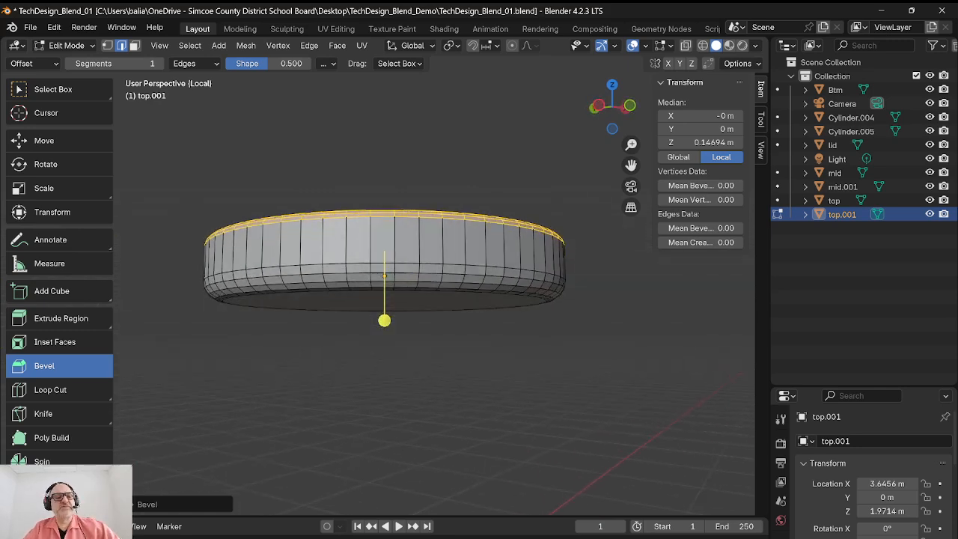
# - Finish editing the lid and leave local view so that all the cups are shown together again in Object Mode
pyautogui.press('Tab')
pyautogui.moveTo(423, 285); pyautogui.dragTo(418, 307, button='middle')
pyautogui.press('KP_Divide')
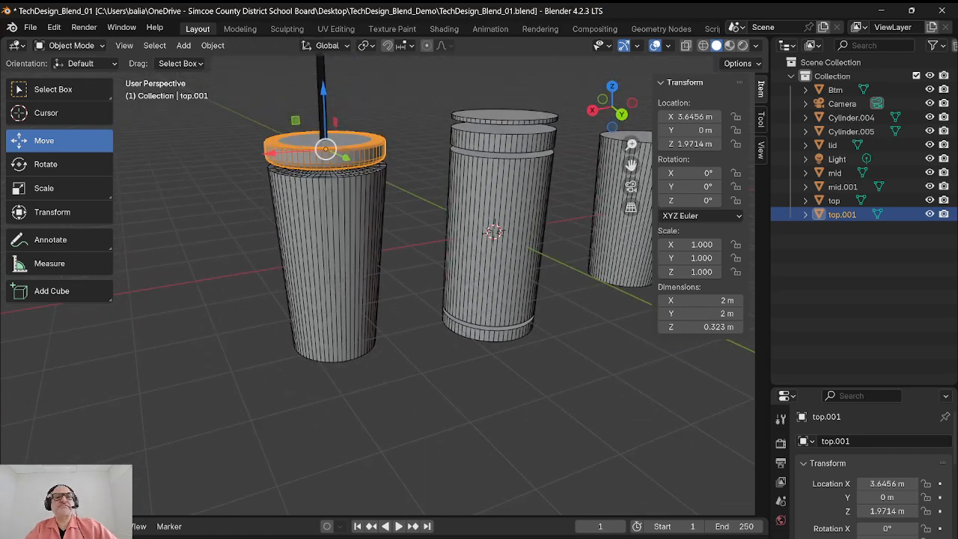
pyautogui.scroll(4, 395, 284)
pyautogui.scroll(-5, 378, 276)
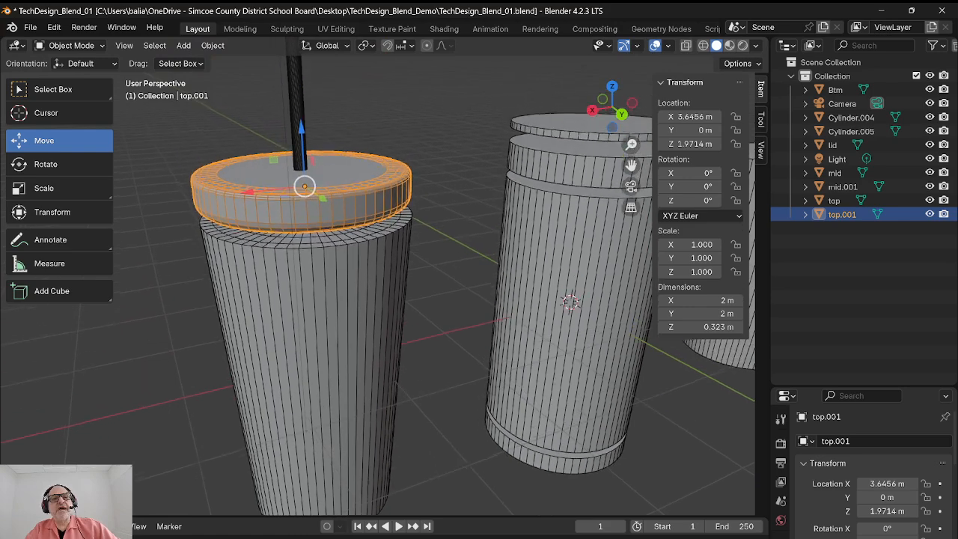
pyautogui.keyDown('shift'); pyautogui.moveTo(378, 277); pyautogui.dragTo(377, 303, button='middle'); pyautogui.keyUp('shift')
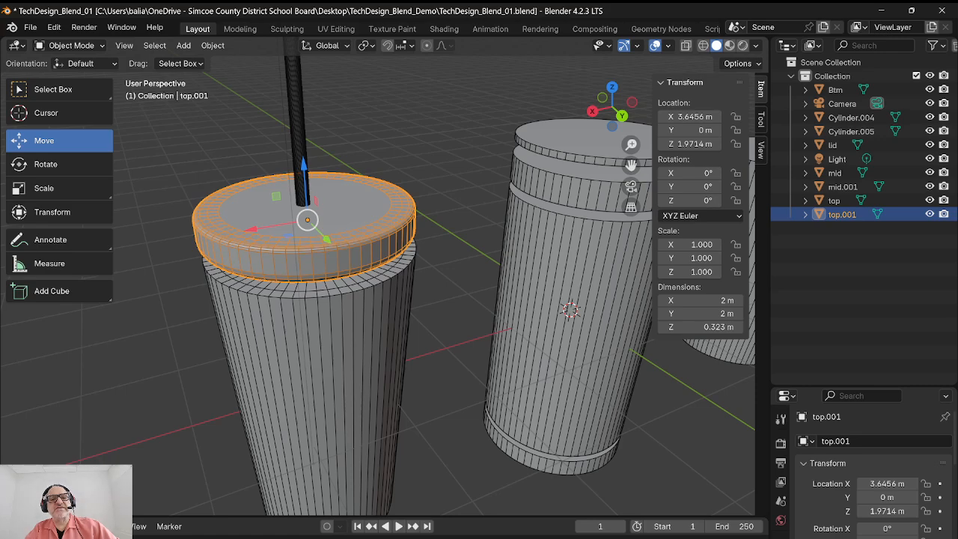
pyautogui.scroll(3, 378, 277)
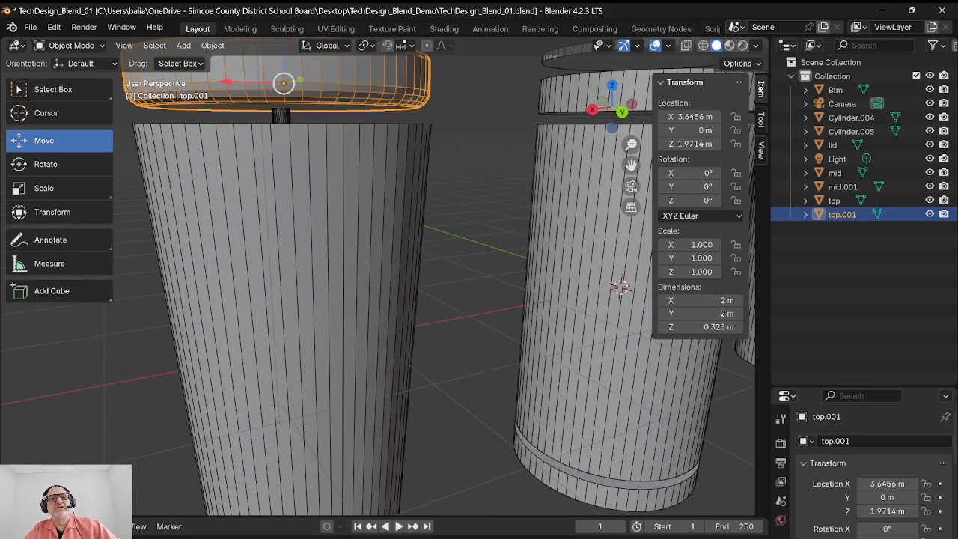
pyautogui.scroll(-3, 378, 277)
pyautogui.press('KP_Decimal')
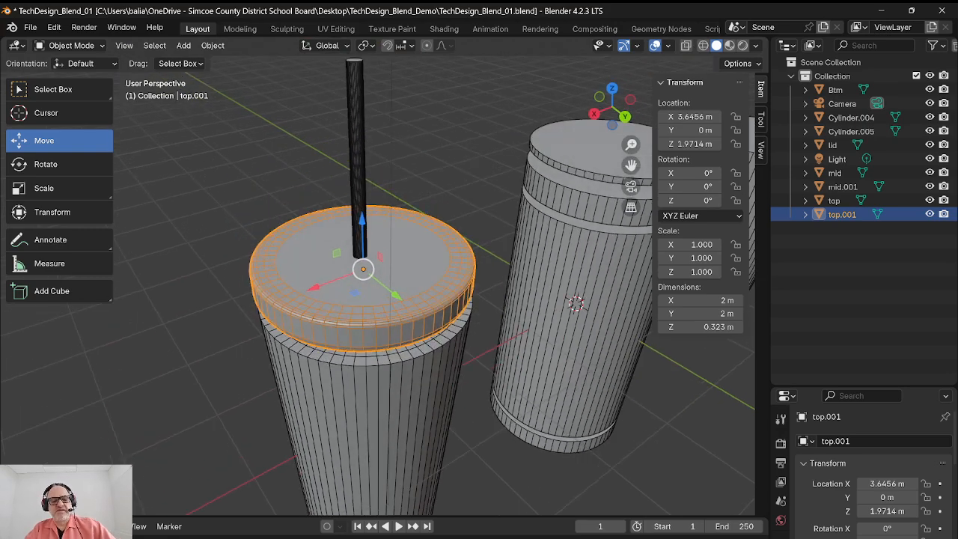
# - Try rotating the straw cup's lid 90° about the global Y axis, and undo the rotation
pyautogui.write('ry')
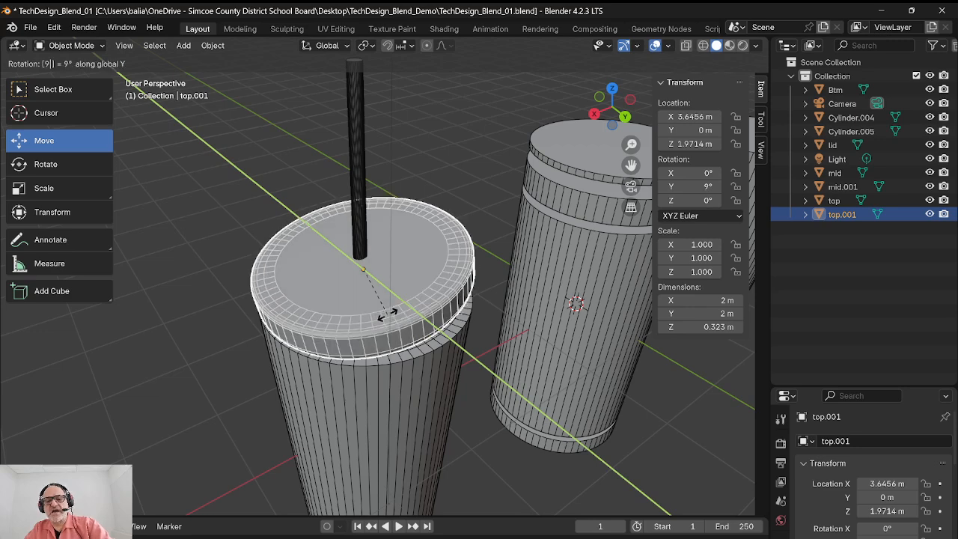
pyautogui.write('90')
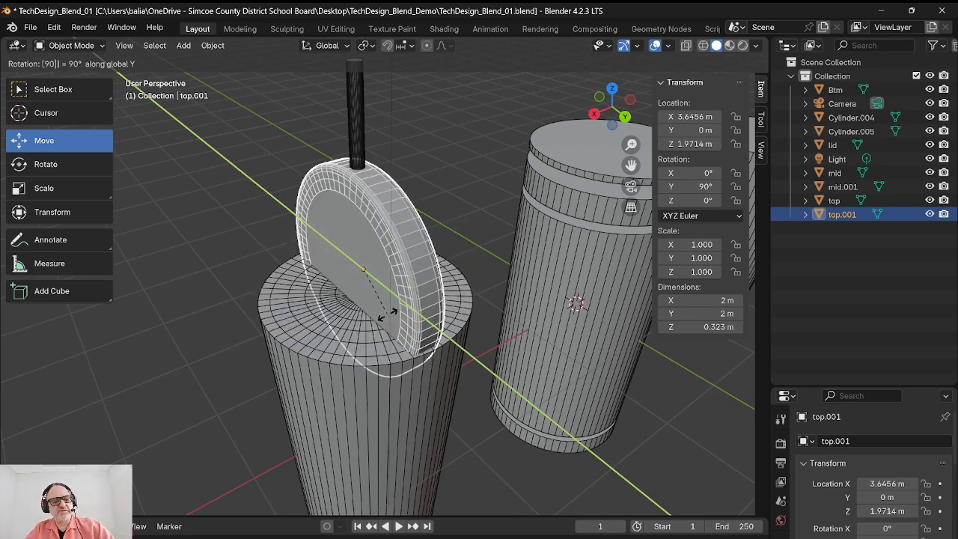
pyautogui.press('Return')
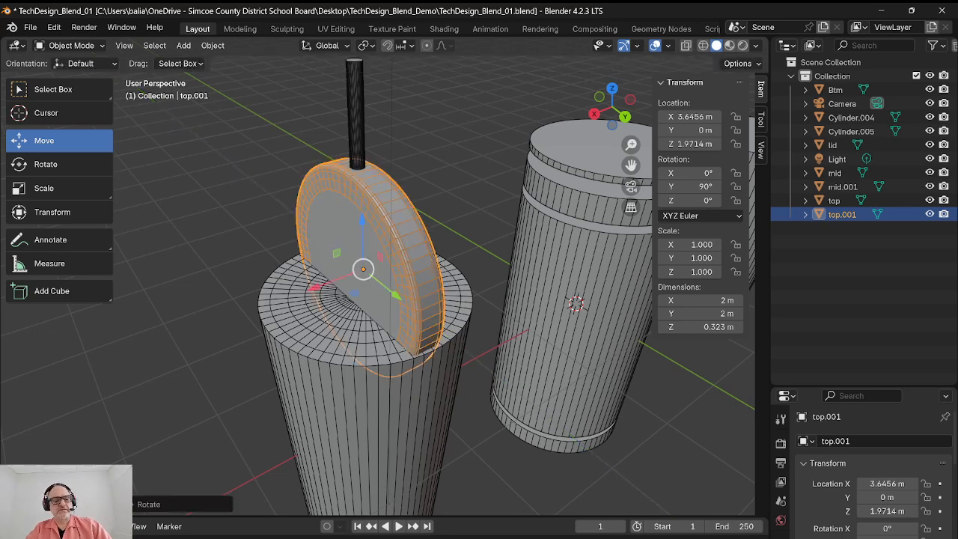
pyautogui.hotkey('ctrl', 'z')
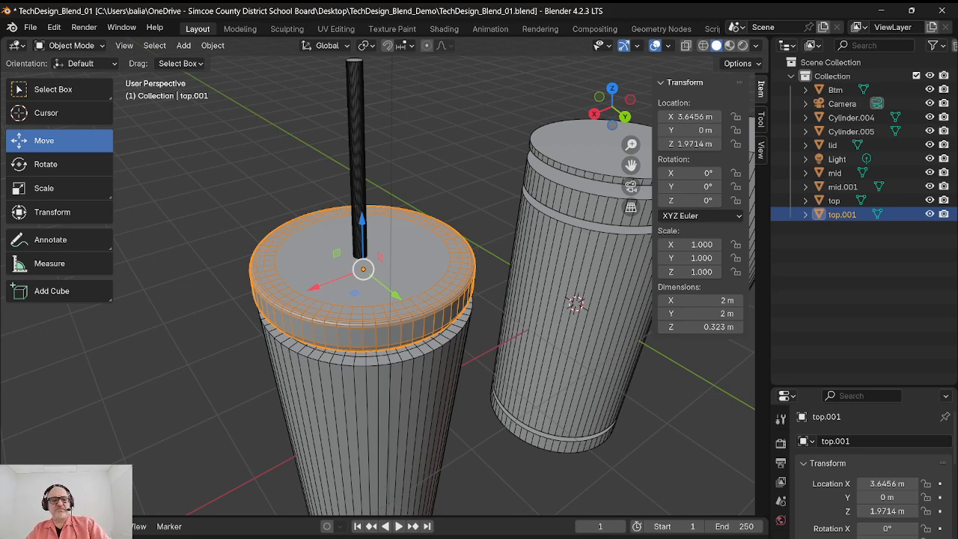
# - Flip the straw cup's lid 180° about the global Y axis and lower it about 0.098 m along Z onto the cup body
pyautogui.press('r')
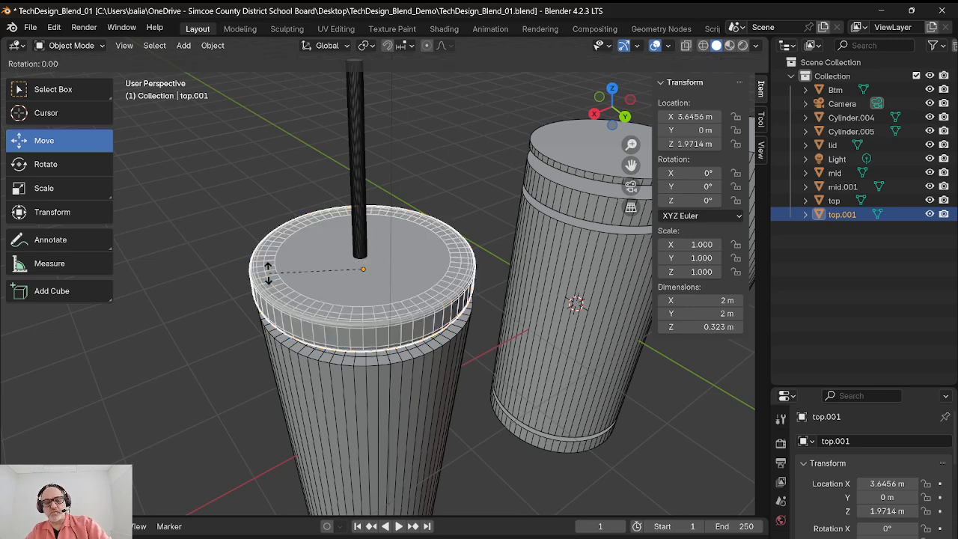
pyautogui.write('y180')
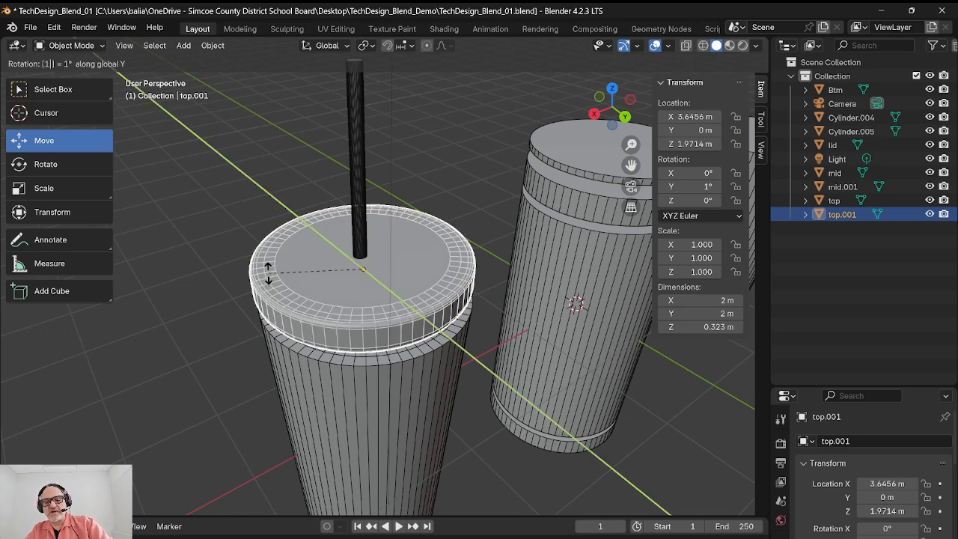
pyautogui.press('Return')
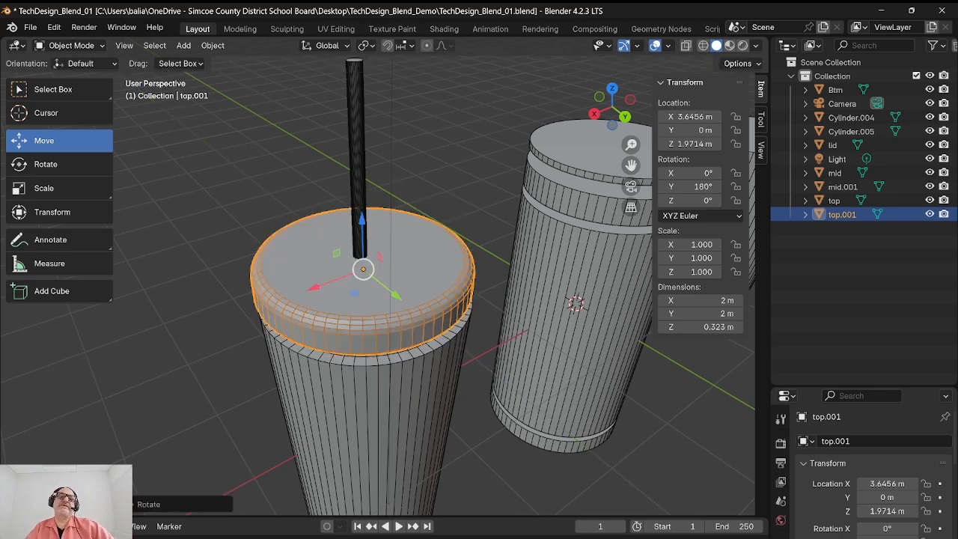
pyautogui.moveTo(329, 247); pyautogui.dragTo(328, 82, button='middle')
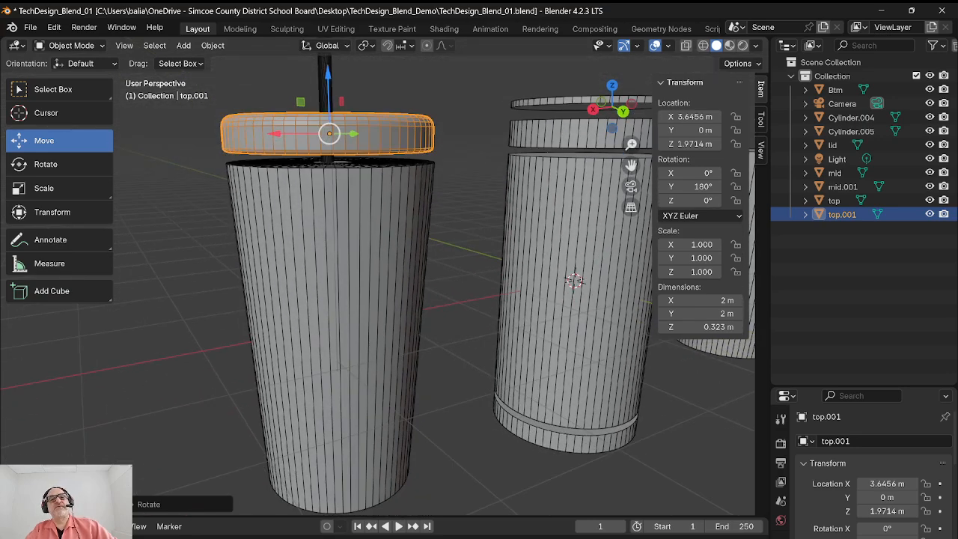
pyautogui.press('g')
pyautogui.press('z')
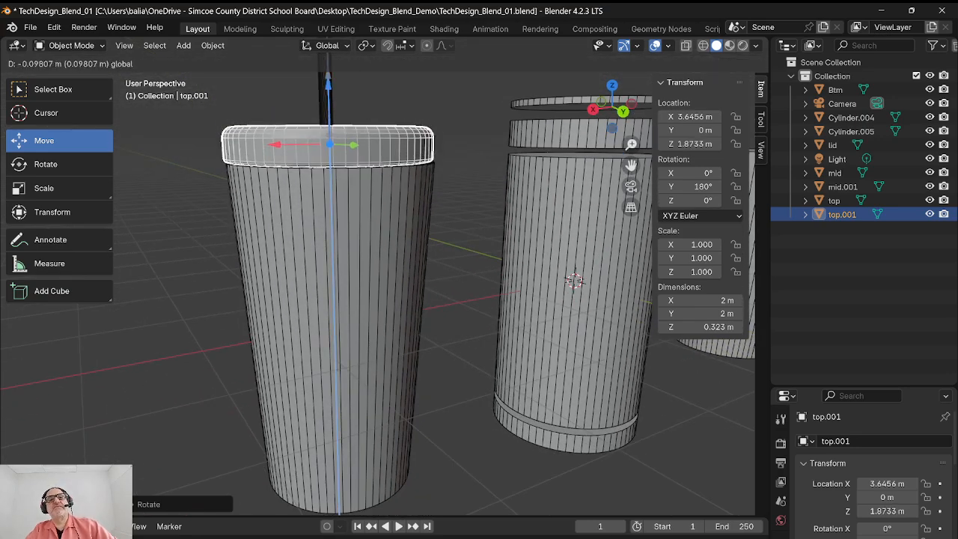
pyautogui.press('Return')
# - Select the straw cup's body and straw and duplicate them along the X axis to about X 6.08 m, beside the original
pyautogui.click(322, 230)
pyautogui.scroll(-2, 374, 284)
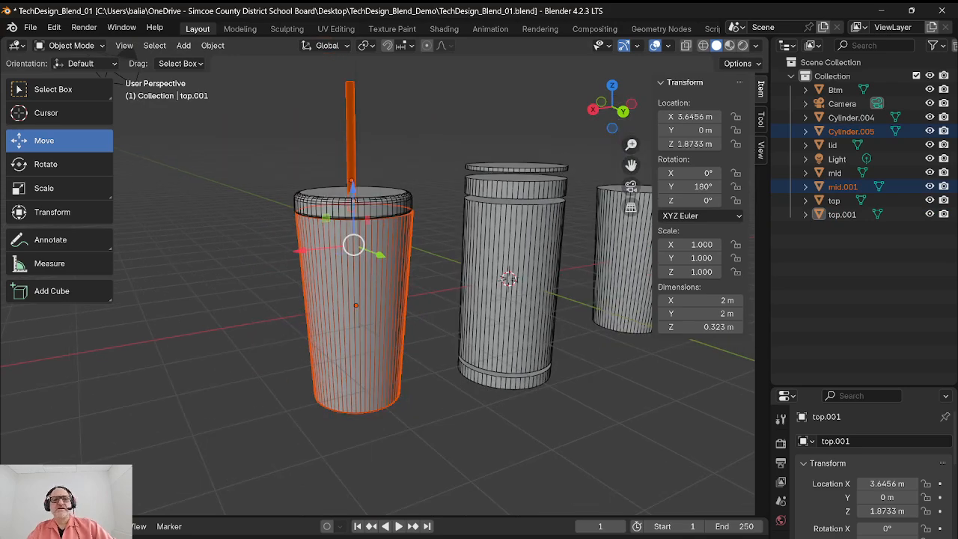
pyautogui.moveTo(375, 284); pyautogui.dragTo(455, 271, button='middle')
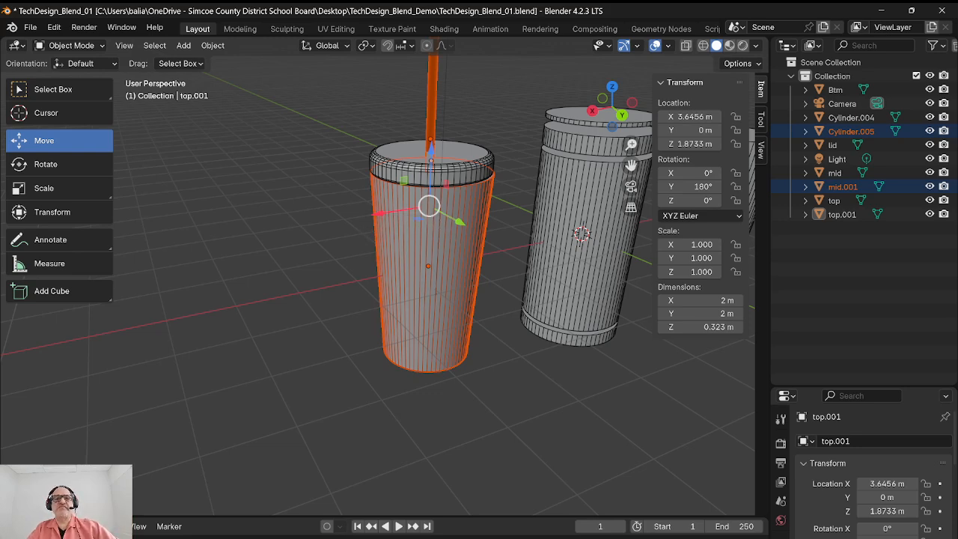
pyautogui.moveTo(429, 205); pyautogui.dragTo(351, 218)
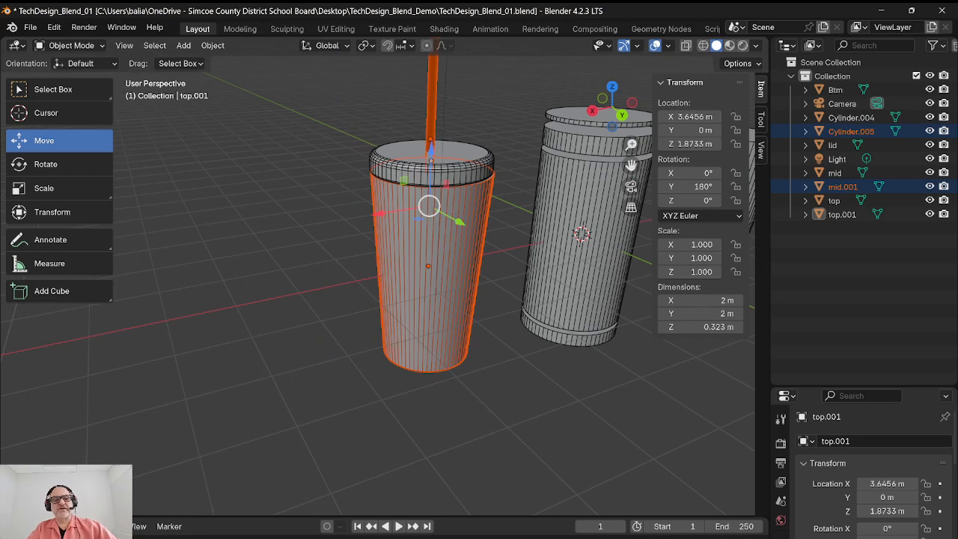
pyautogui.hotkey('shift', 'd')
pyautogui.press('x')
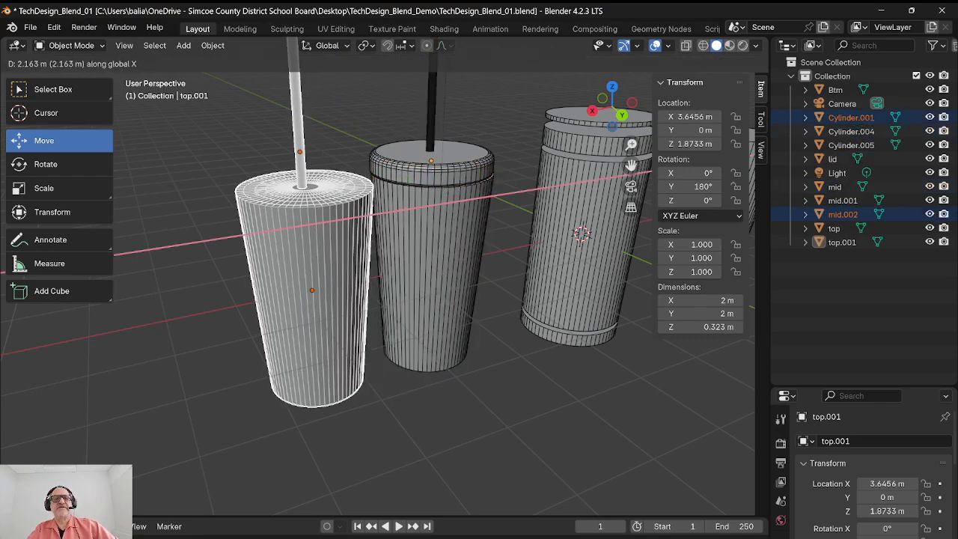
pyautogui.press('Return')
# - In Edit Mode, select the outer edge loop around the top rim of the duplicated cup body
pyautogui.press('Tab')
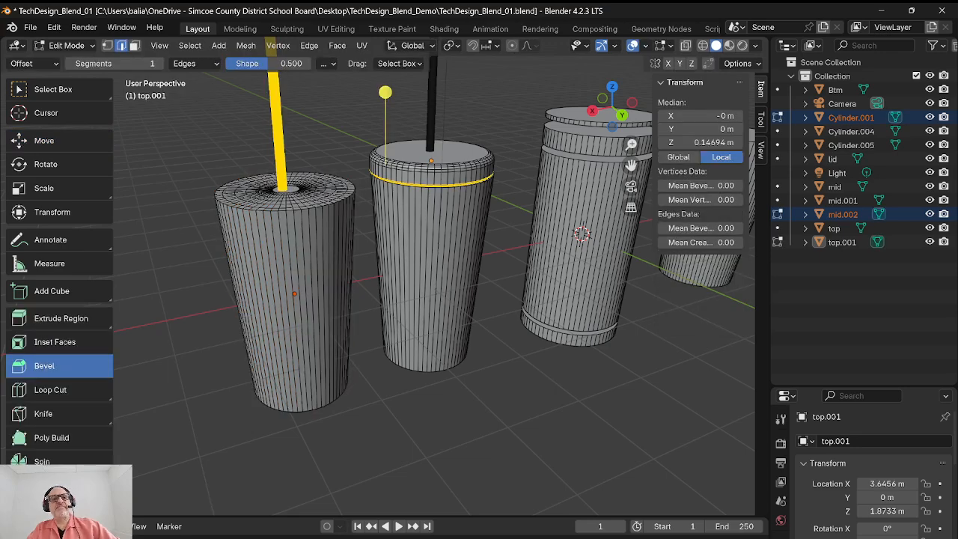
pyautogui.click(240, 201)
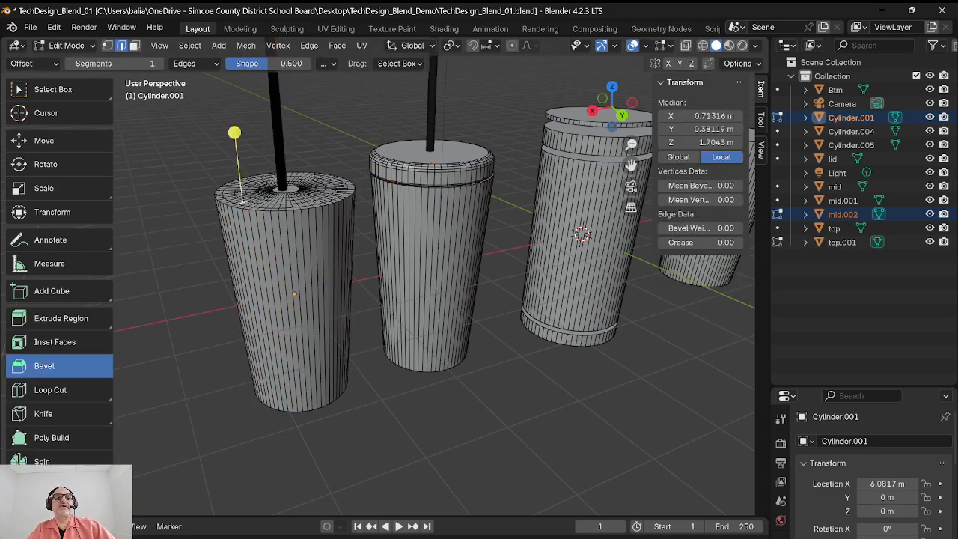
pyautogui.scroll(3, 434, 277)
pyautogui.scroll(-2, 434, 277)
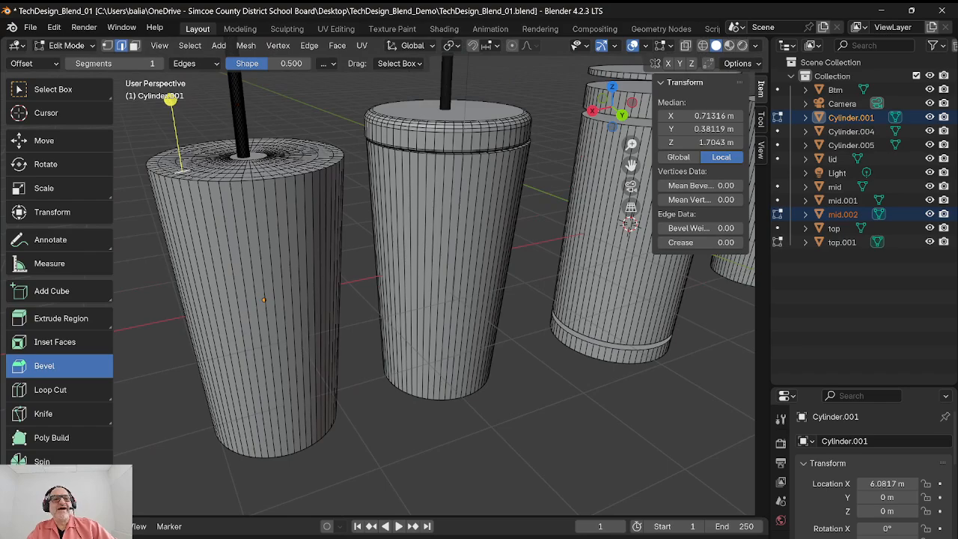
pyautogui.keyDown('shift'); pyautogui.moveTo(374, 225); pyautogui.dragTo(497, 350, button='middle'); pyautogui.keyUp('shift')
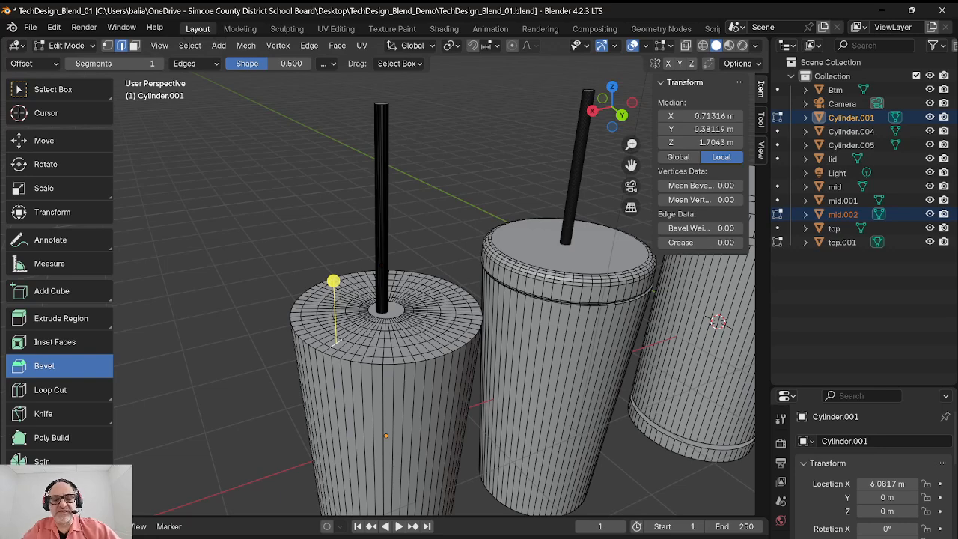
pyautogui.keyDown('alt'); pyautogui.click(344, 360); pyautogui.keyUp('alt')
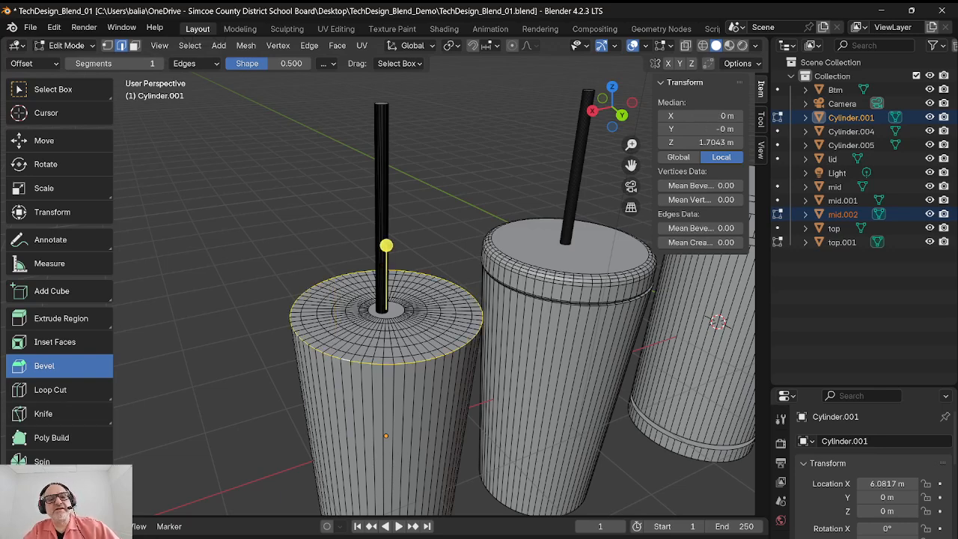
# - Bevel the duplicated cup's top rim loop by 0.04 m with 3 segments, return to Object Mode and deselect everything
pyautogui.moveTo(386, 245)
pyautogui.mouseDown()
pyautogui.moveTo(389, 263)
pyautogui.moveTo(386, 250)
pyautogui.mouseUp()
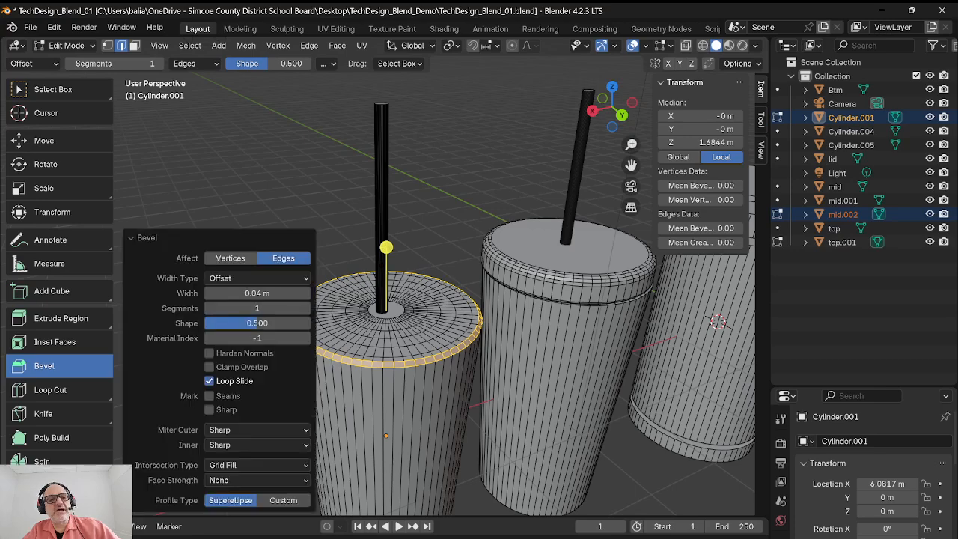
pyautogui.click(306, 307)
pyautogui.click(306, 307)
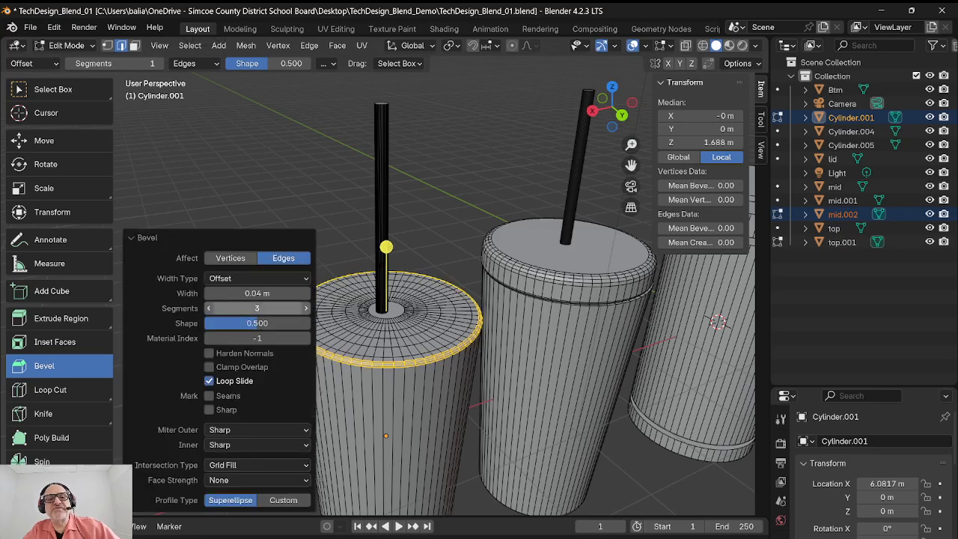
pyautogui.click(427, 202)
pyautogui.moveTo(427, 217)
pyautogui.mouseDown(button='middle')
pyautogui.moveTo(416, 202)
pyautogui.moveTo(423, 232)
pyautogui.mouseUp(button='middle')
pyautogui.press('Tab')
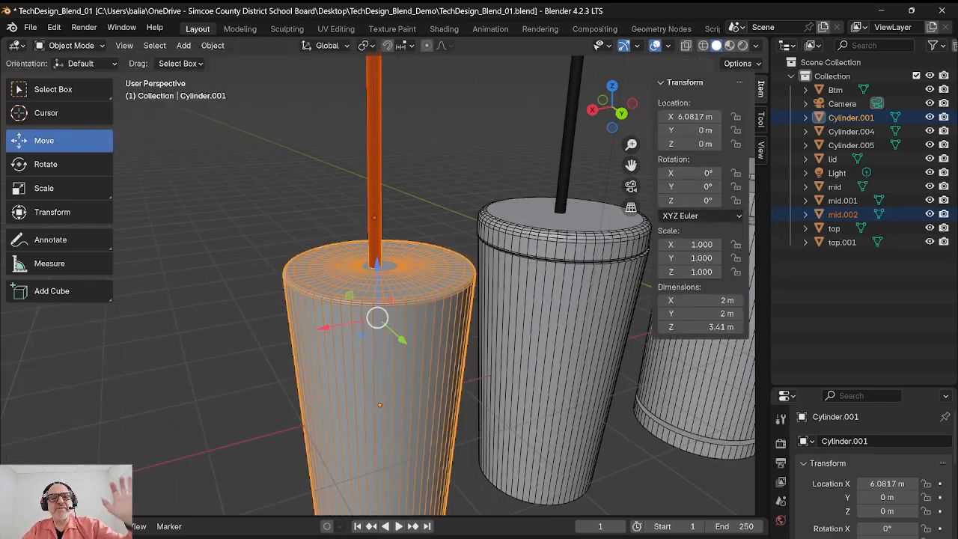
pyautogui.press('capslock')
pyautogui.press('Tab')
pyautogui.press('Tab')
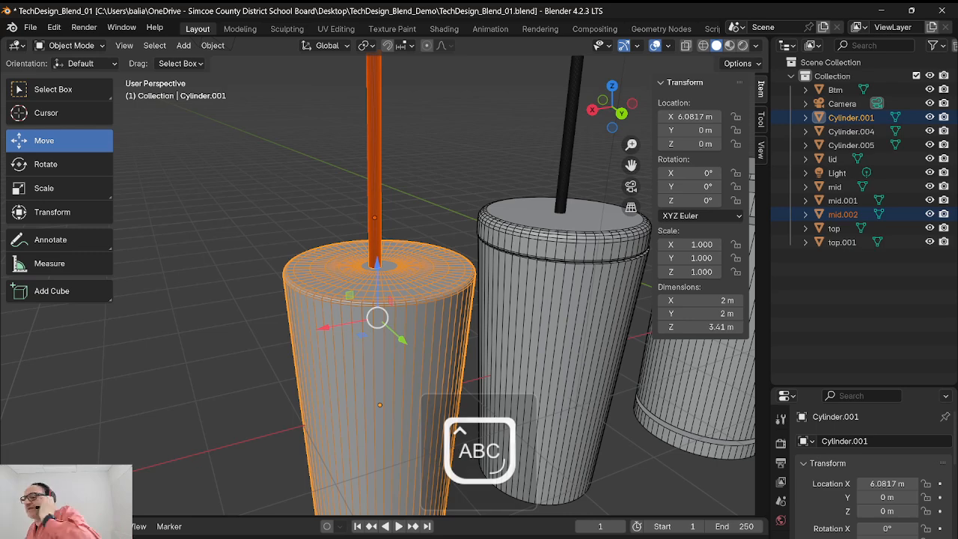
pyautogui.hotkey('alt', 'a')
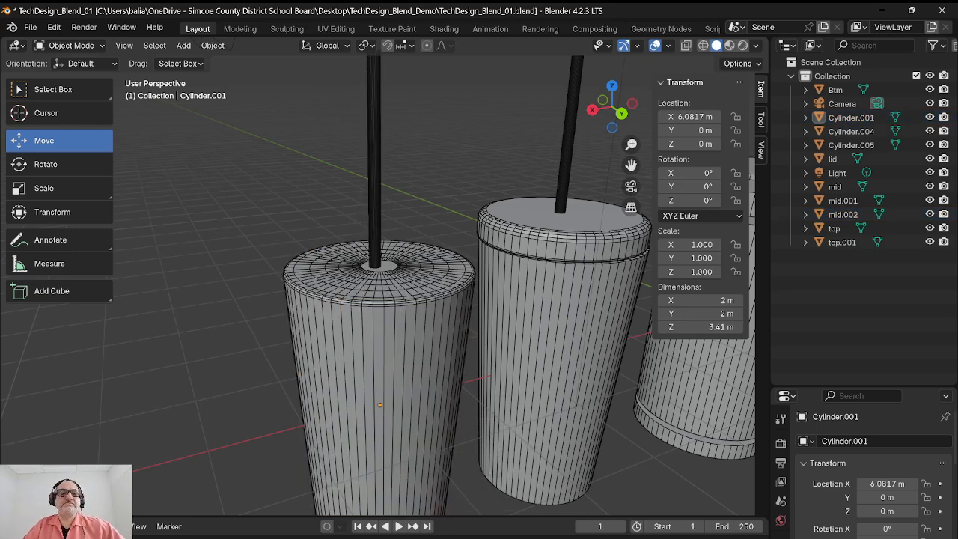
# - In back orthographic view, duplicate the rounded lid about 2.44 m along the X axis onto the copied cup, and deselect it
pyautogui.scroll(-4, 378, 277)
pyautogui.scroll(2, 378, 277)
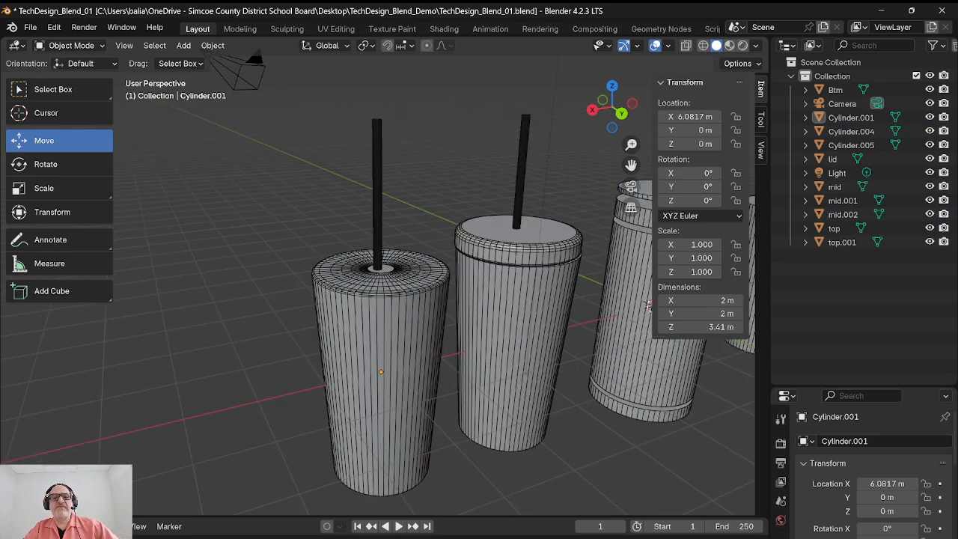
pyautogui.moveTo(516, 251); pyautogui.dragTo(535, 288)
pyautogui.click(621, 113)
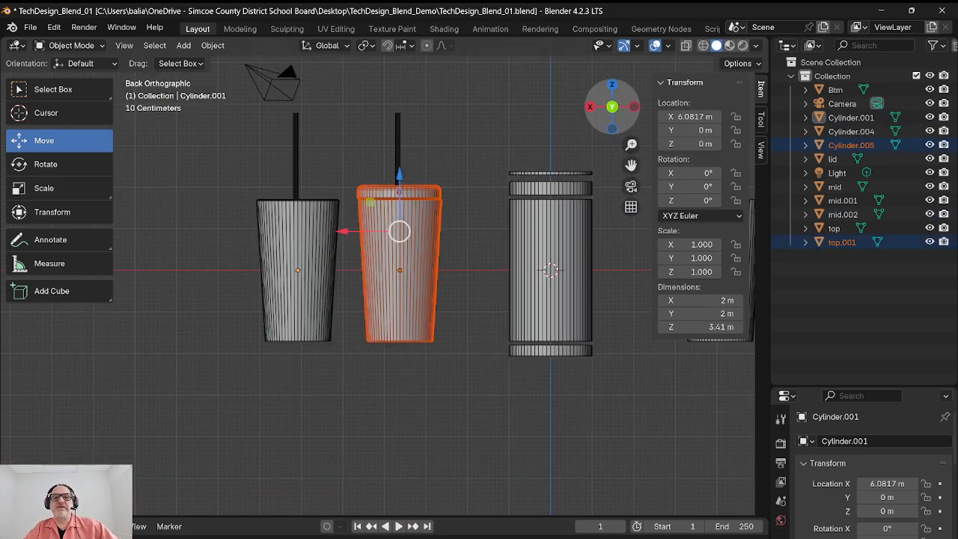
pyautogui.click(398, 193)
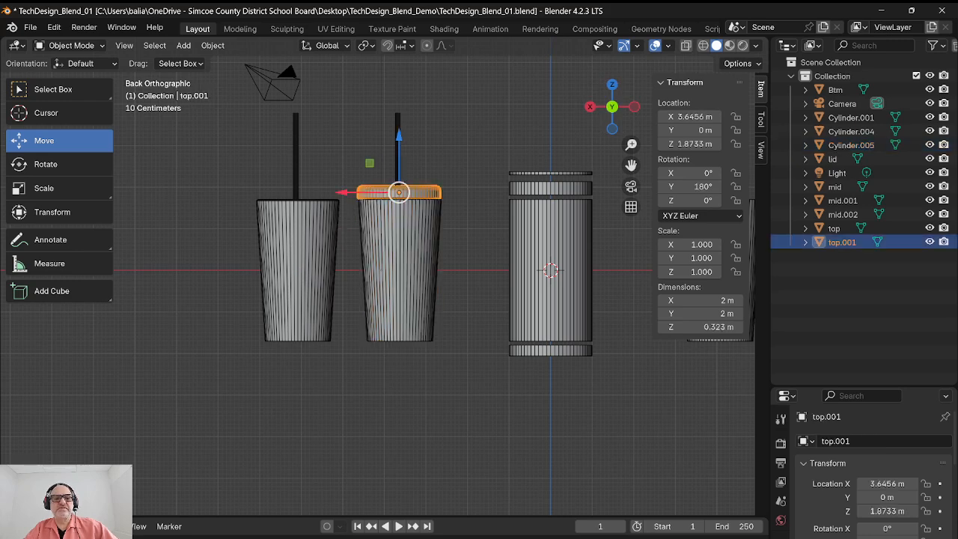
pyautogui.hotkey('shift', 'd')
pyautogui.press('x')
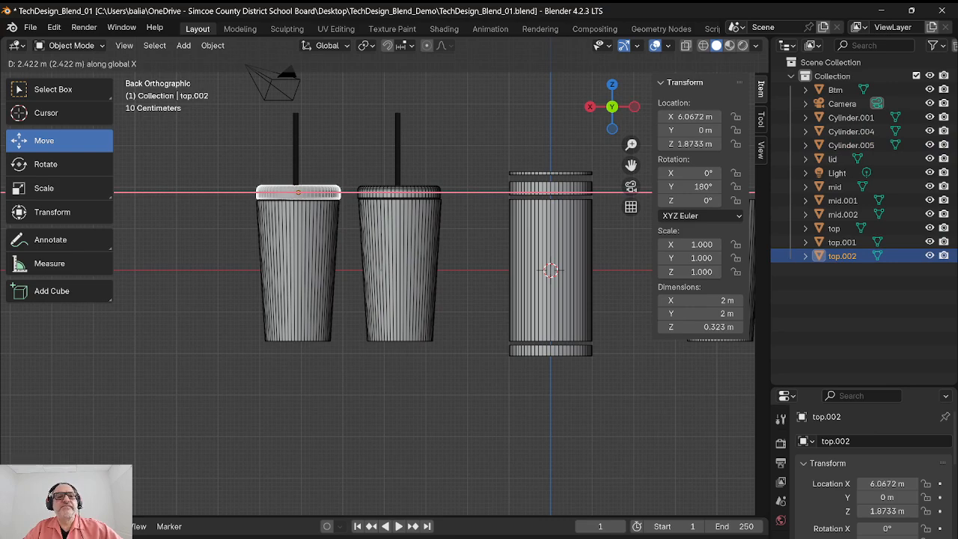
pyautogui.click(297, 193)
pyautogui.hotkey('alt', 'a')
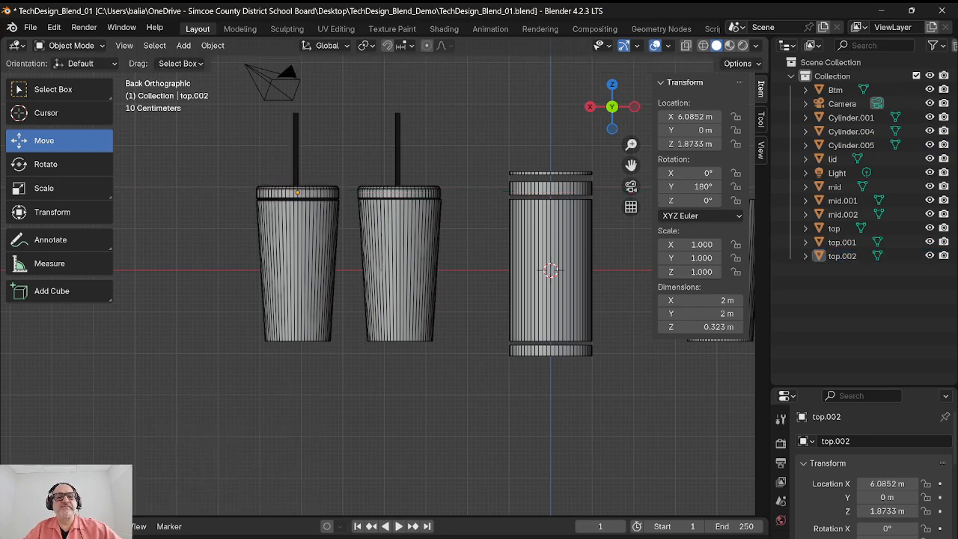
# - Duplicate the body of the second straw cup along the X axis to about X 8.47 m, beside the cup
pyautogui.click(533, 351)
pyautogui.click(303, 299)
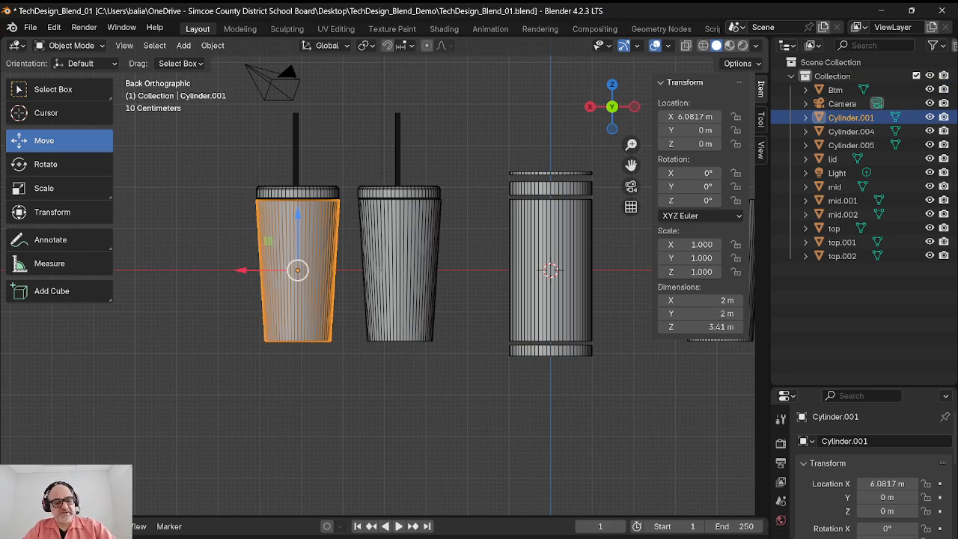
pyautogui.hotkey('shift', 'd')
pyautogui.press('x')
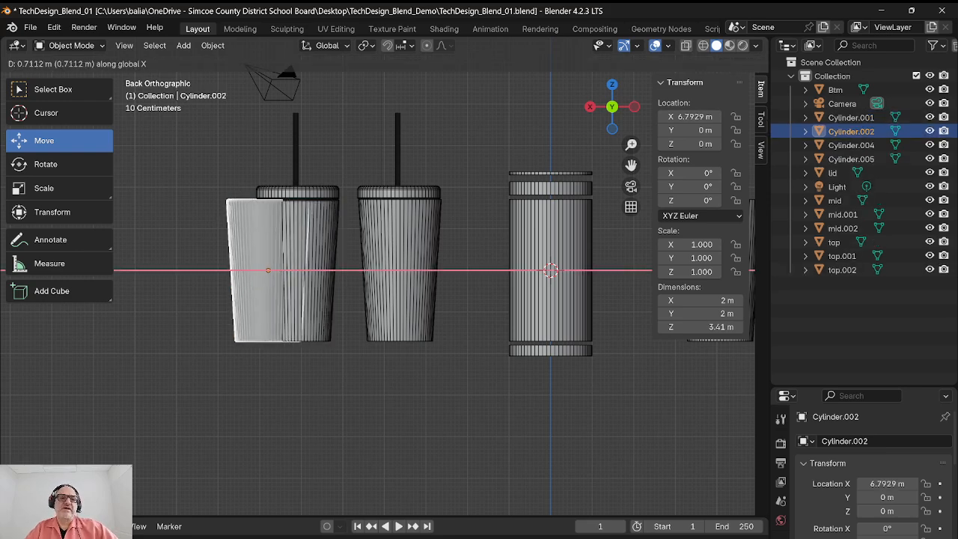
pyautogui.press('Return')
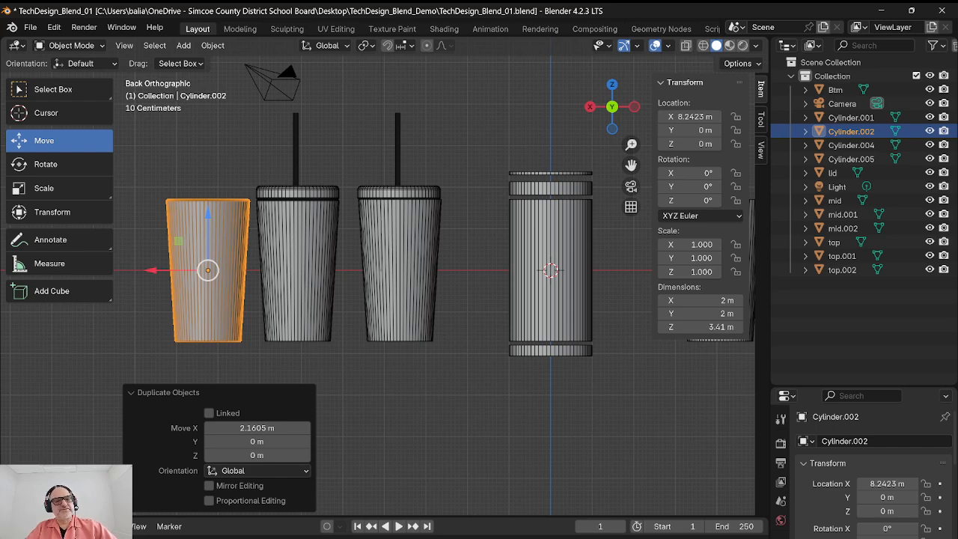
pyautogui.press('g')
pyautogui.press('x')
pyautogui.press('Return')
# - In back orthographic view, flatten the new body copy along Z to a scale of about 0.073, leaving X and Y unscaled
pyautogui.keyDown('shift'); pyautogui.moveTo(374, 300); pyautogui.dragTo(390, 295, button='middle'); pyautogui.keyUp('shift')
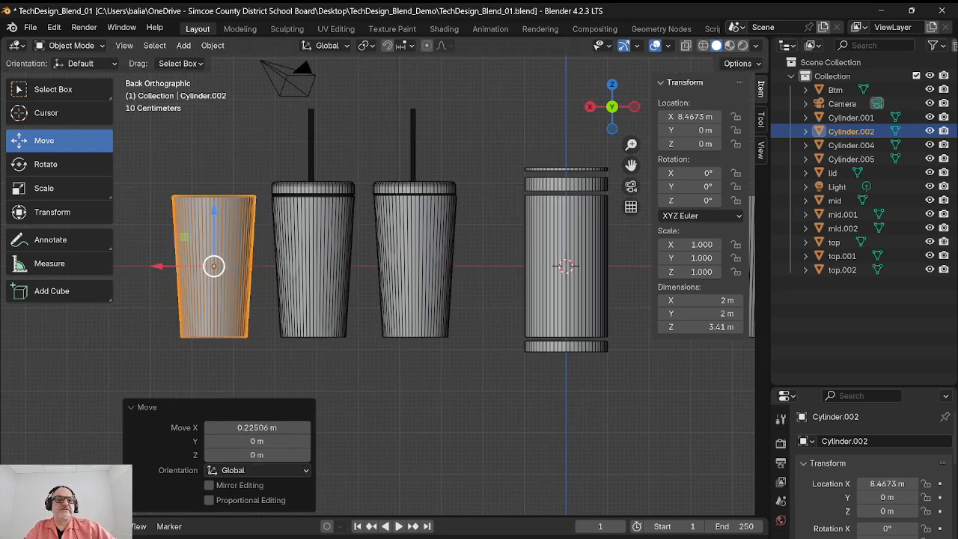
pyautogui.keyDown('shift'); pyautogui.moveTo(213, 267); pyautogui.dragTo(296, 271, button='middle'); pyautogui.keyUp('shift')
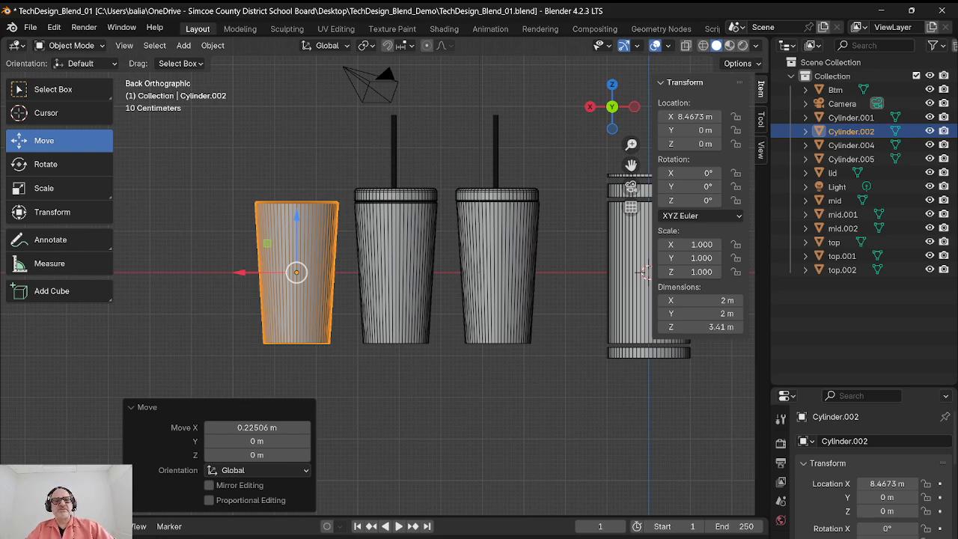
pyautogui.moveTo(296, 272); pyautogui.dragTo(320, 293, button='middle')
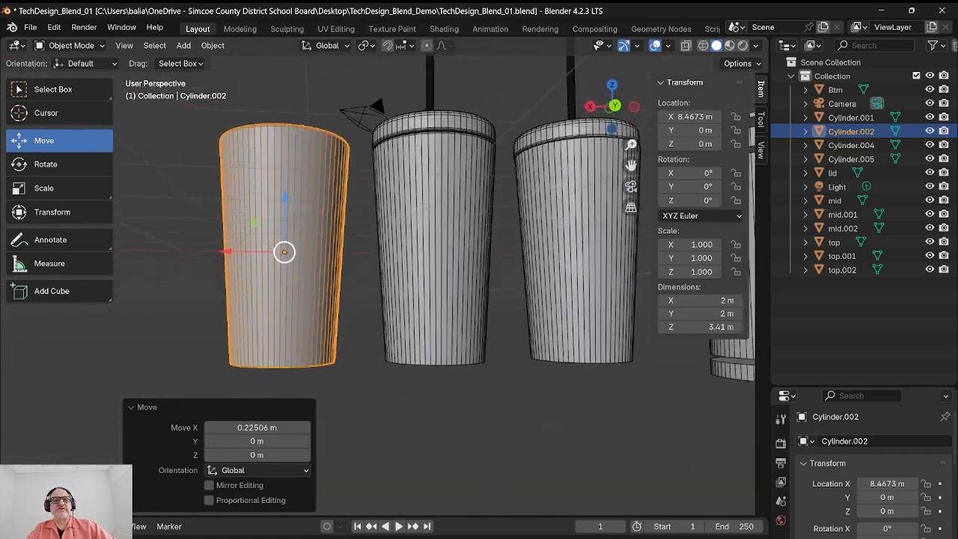
pyautogui.moveTo(284, 251); pyautogui.dragTo(282, 250, button='middle')
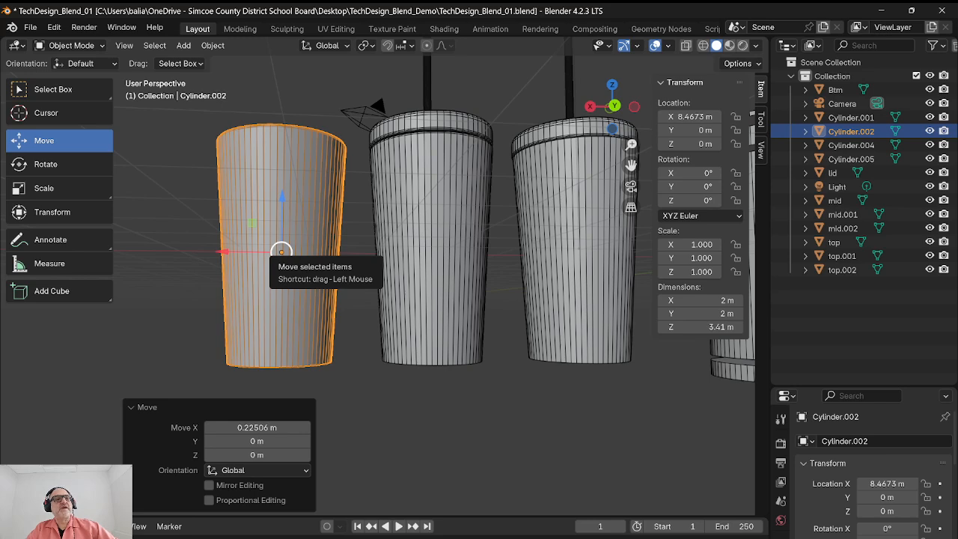
pyautogui.click(614, 106)
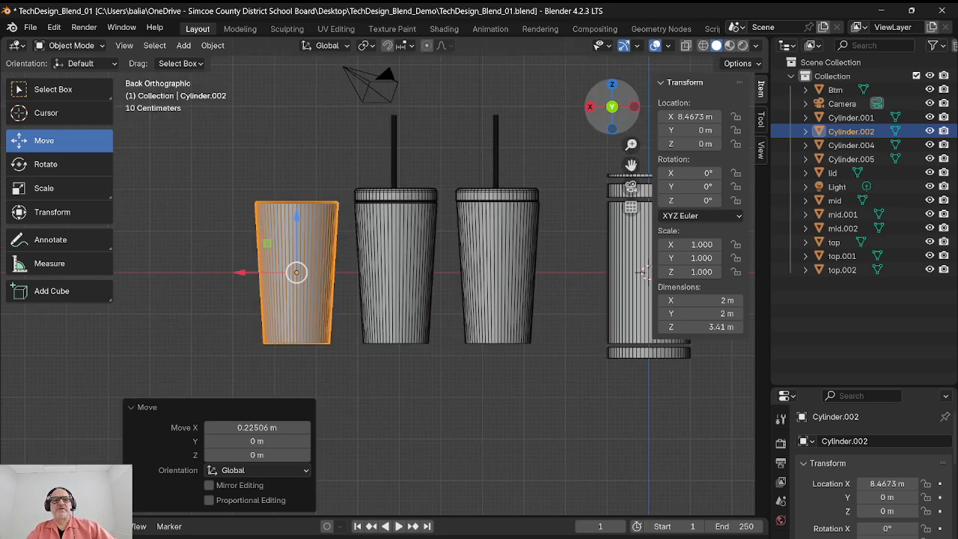
pyautogui.click(43, 188)
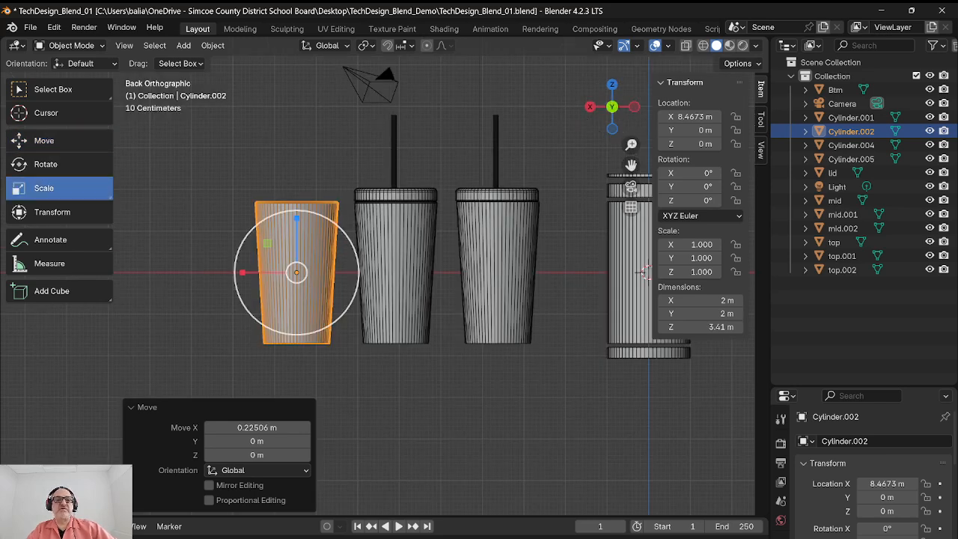
pyautogui.moveTo(296, 218); pyautogui.dragTo(290, 261)
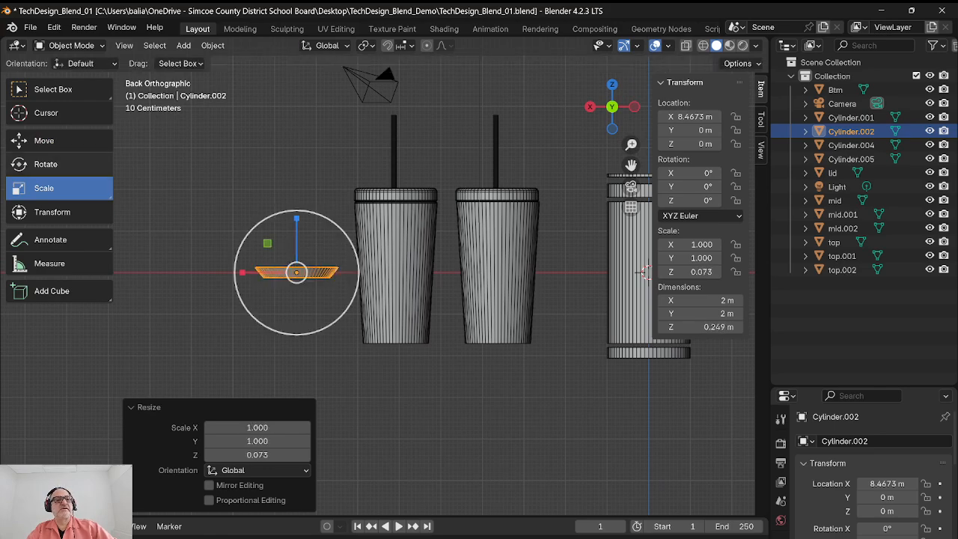
# - Move the flattened disc beneath the second straw cup, to about X 6.13 m and Z -1.89 m
pyautogui.click(43, 140)
pyautogui.moveTo(296, 219); pyautogui.dragTo(297, 296)
pyautogui.moveTo(239, 351); pyautogui.dragTo(340, 351)
pyautogui.scroll(3, 341, 351)
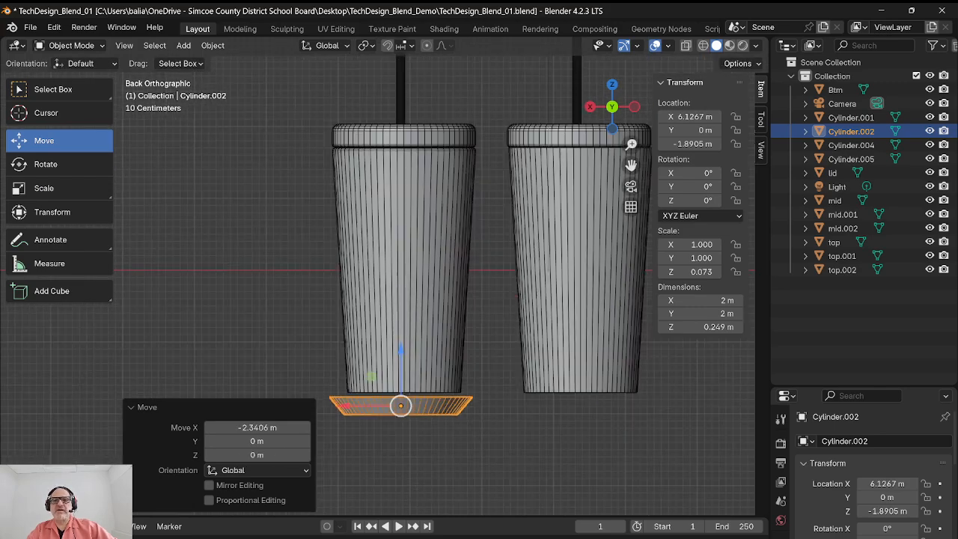
# - Scale the disc uniformly by about 0.788 to match the cup's base and align it just below at about X 6.07 m, Z -1.84 m
pyautogui.moveTo(630, 165); pyautogui.dragTo(673, 41)
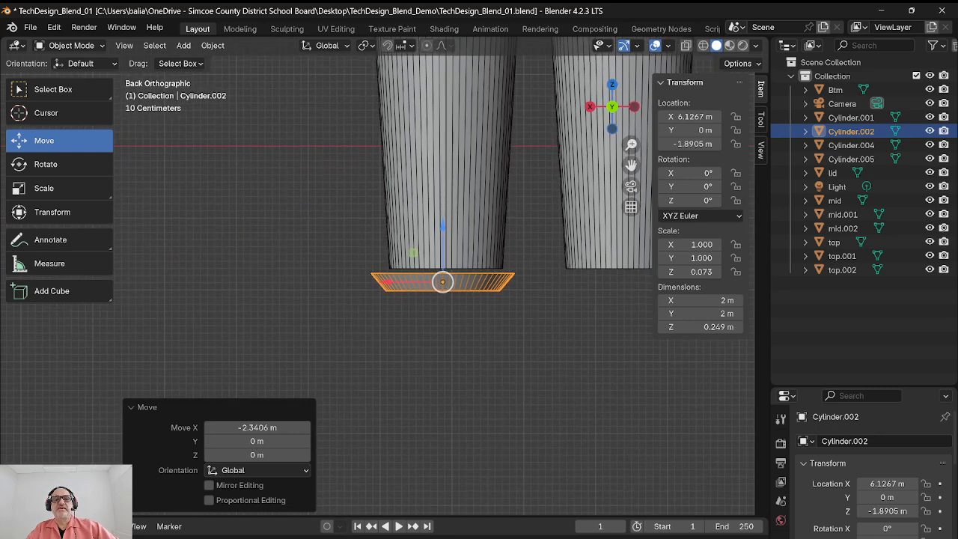
pyautogui.press('s')
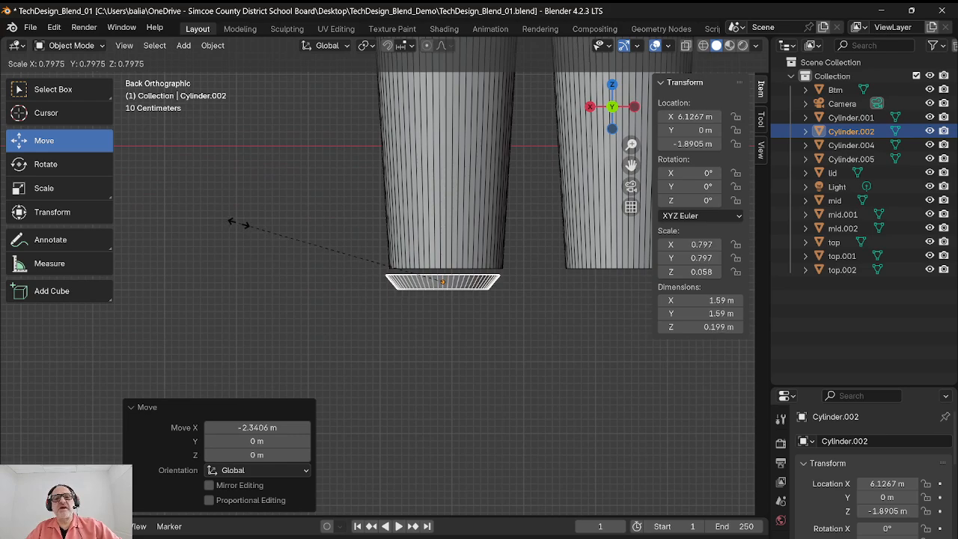
pyautogui.click(232, 223)
pyautogui.press('g')
pyautogui.press('x')
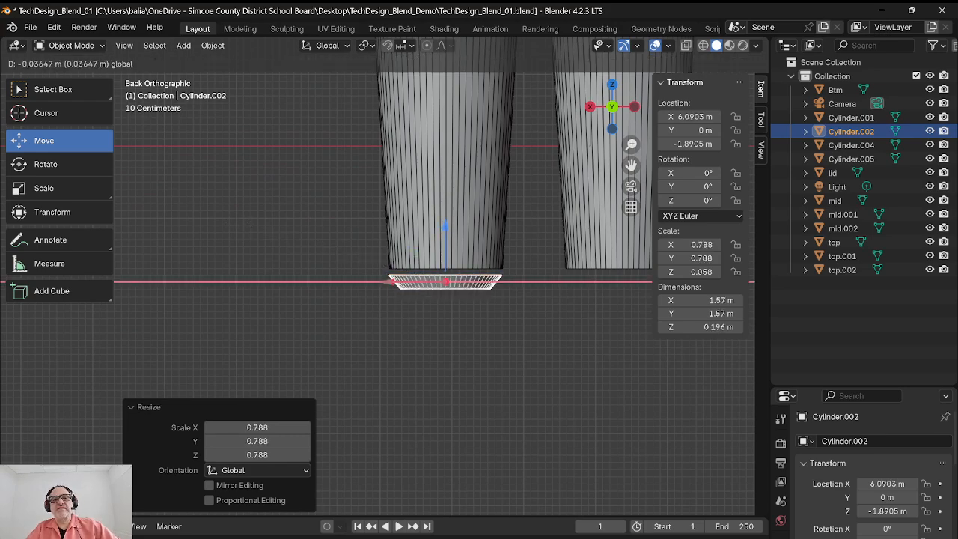
pyautogui.click(446, 281)
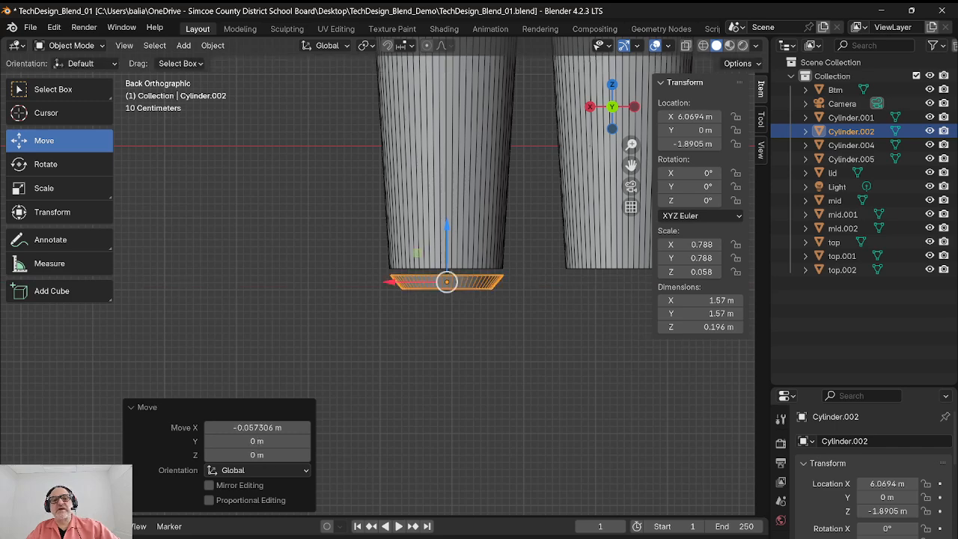
pyautogui.press('g')
pyautogui.press('z')
pyautogui.click(446, 279)
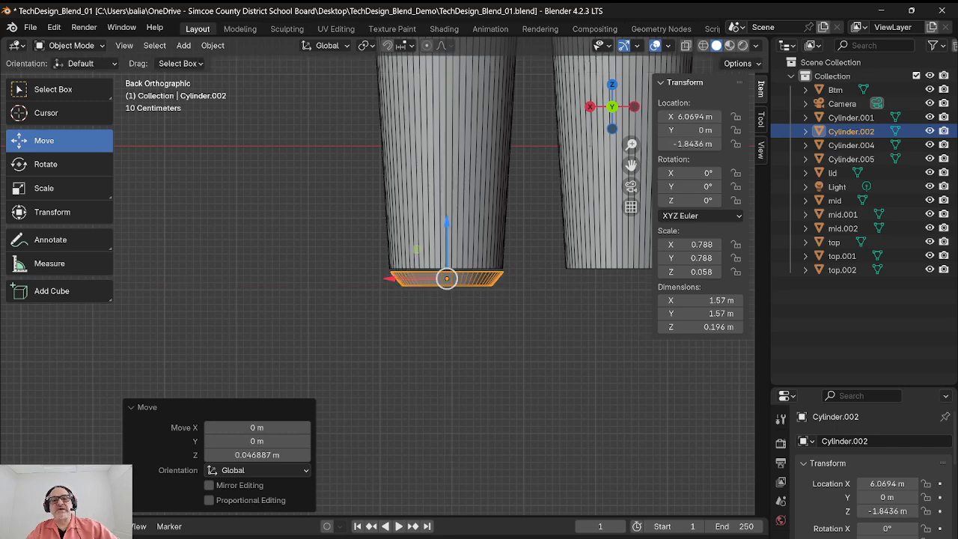
# - In back wireframe view, enter Edit Mode on the disc and select all the vertices of its bottom end
pyautogui.scroll(4, 447, 250)
pyautogui.moveTo(447, 251); pyautogui.dragTo(438, 242, button='middle')
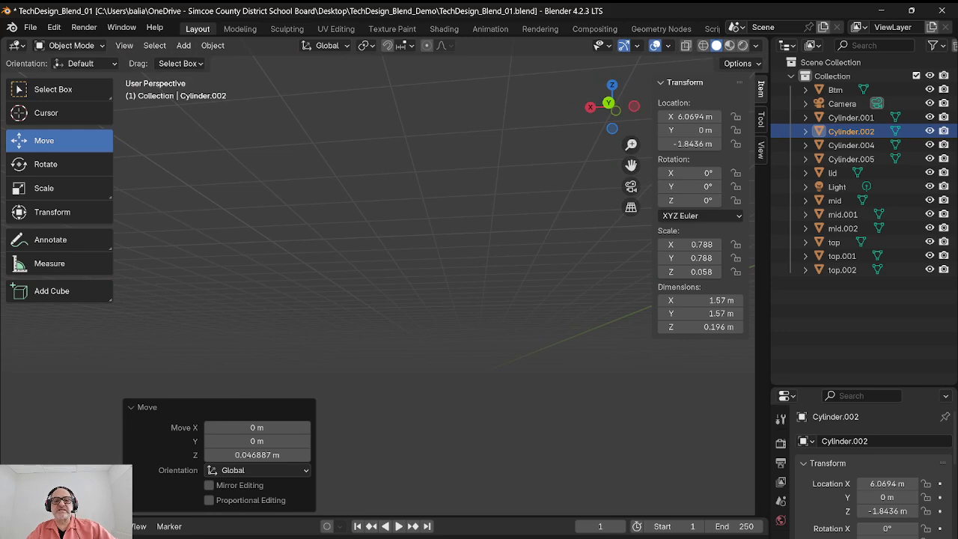
pyautogui.scroll(-3, 438, 242)
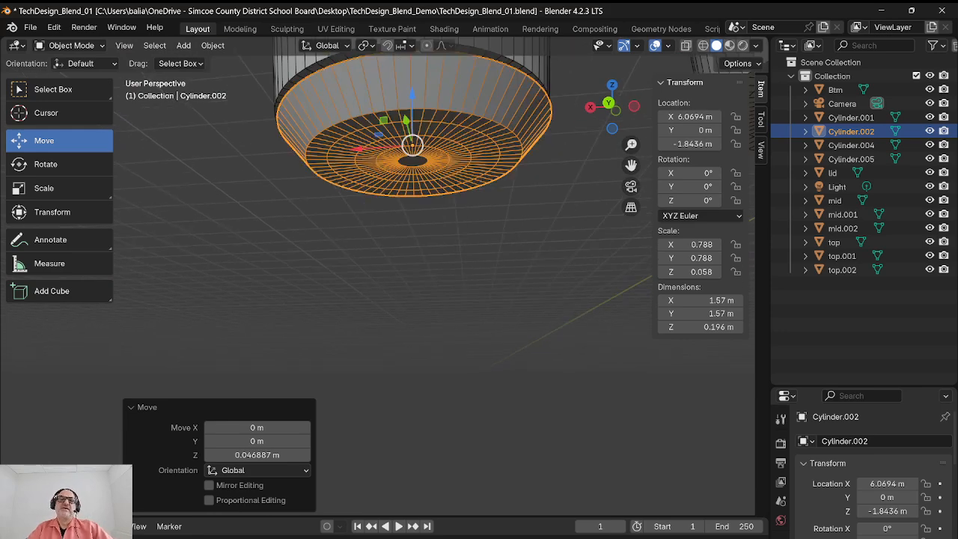
pyautogui.moveTo(438, 241); pyautogui.dragTo(446, 259, button='middle')
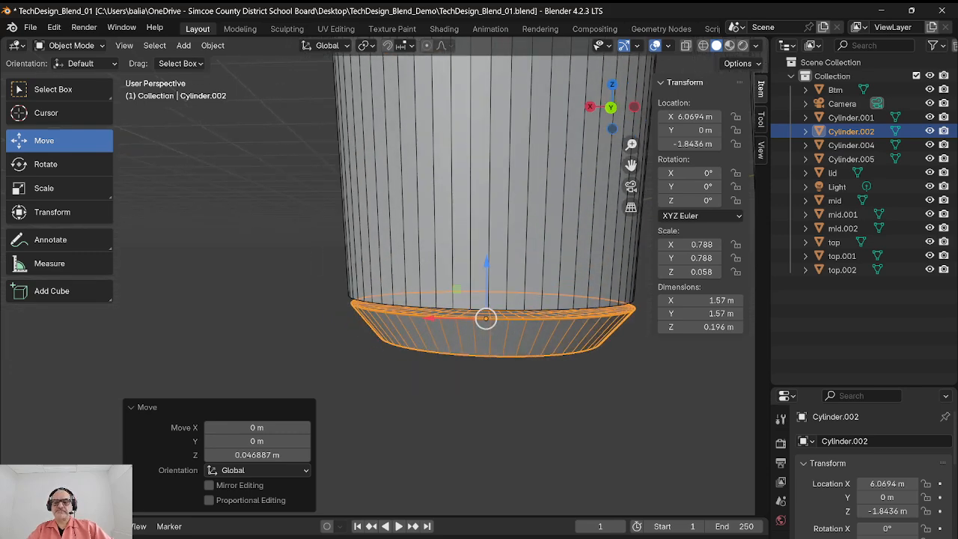
pyautogui.scroll(-3, 446, 259)
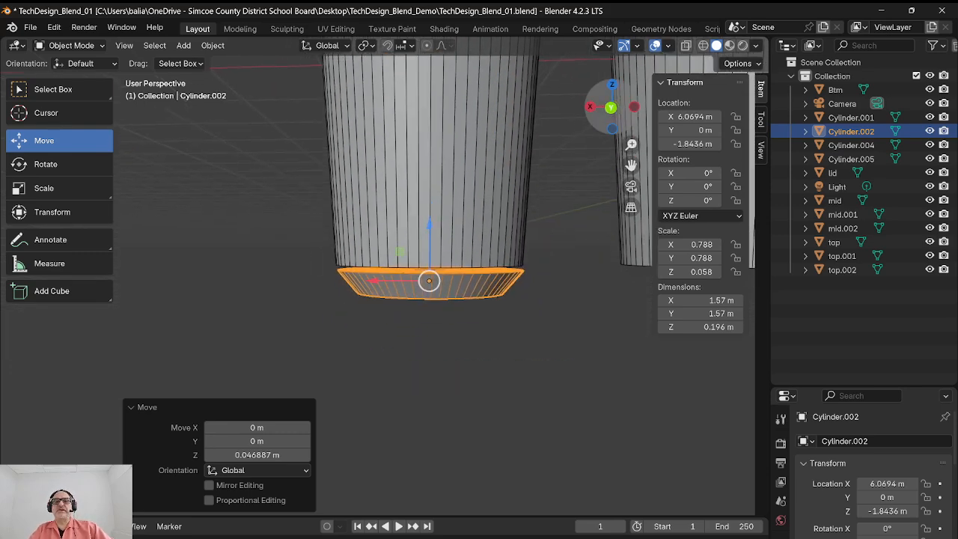
pyautogui.click(611, 107)
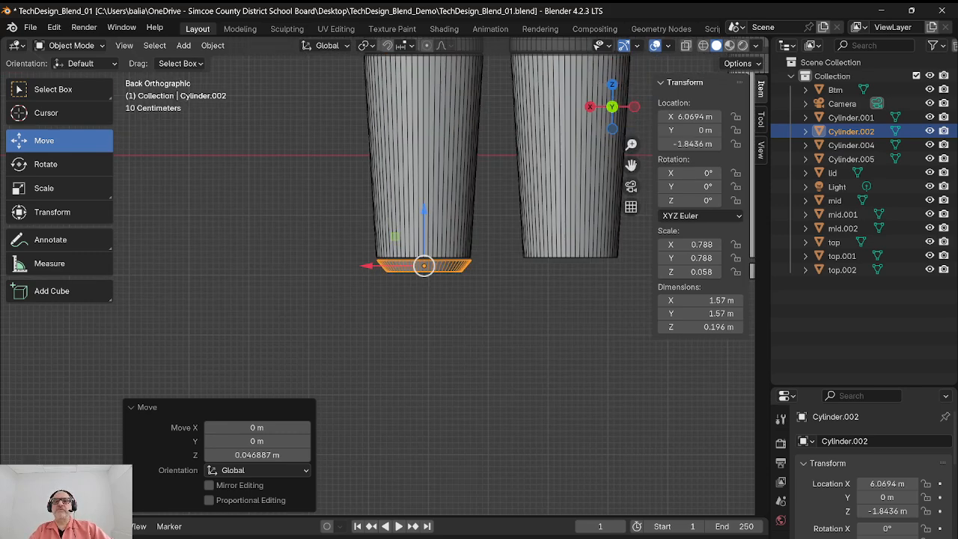
pyautogui.click(702, 45)
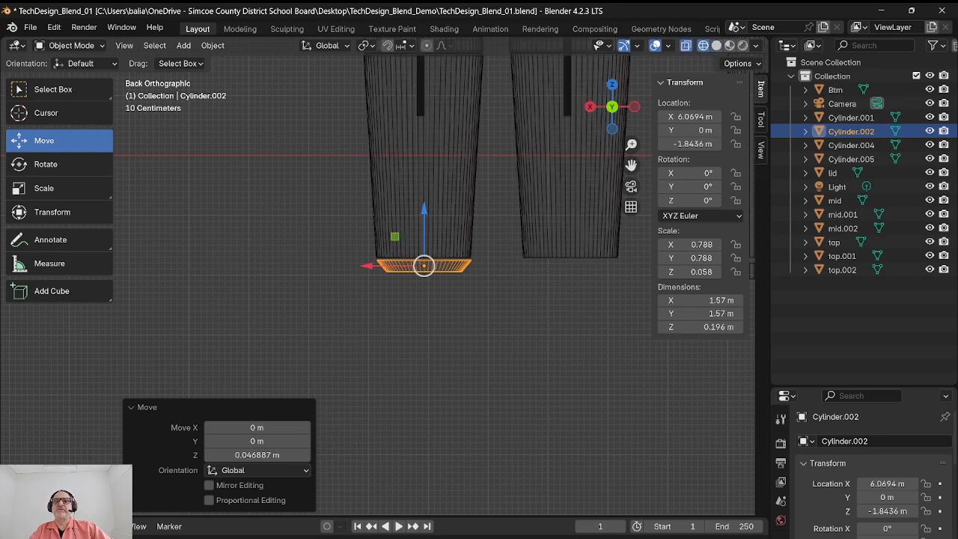
pyautogui.click(71, 45)
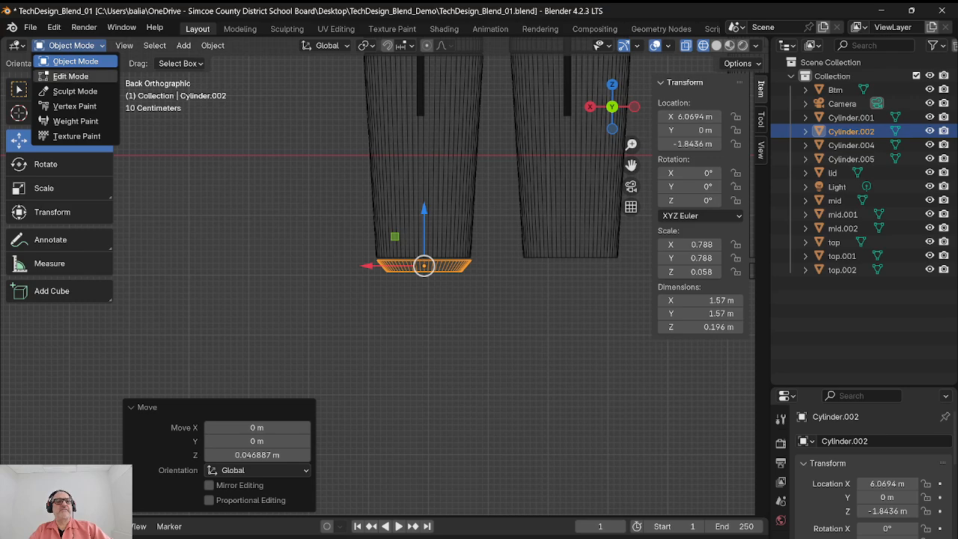
pyautogui.click(70, 76)
pyautogui.scroll(4, 464, 224)
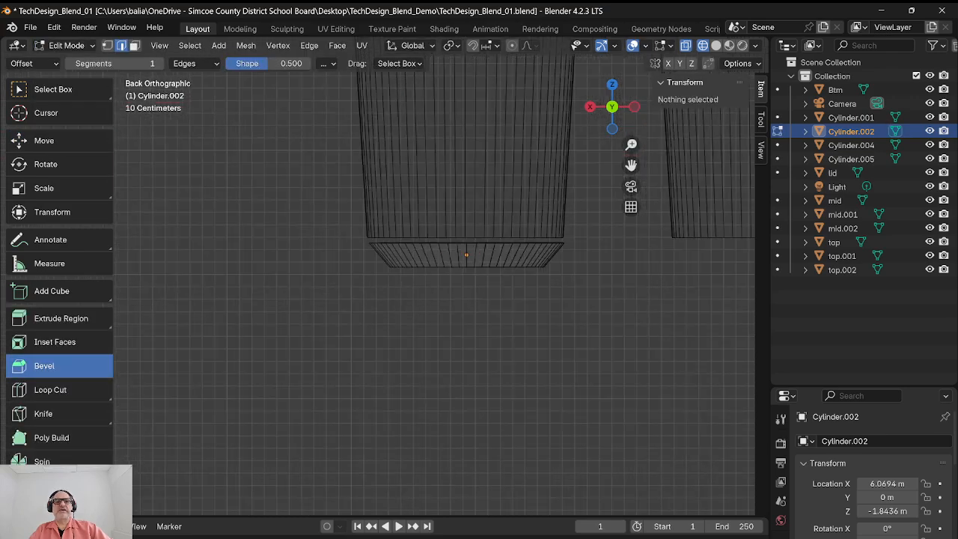
pyautogui.press('1')
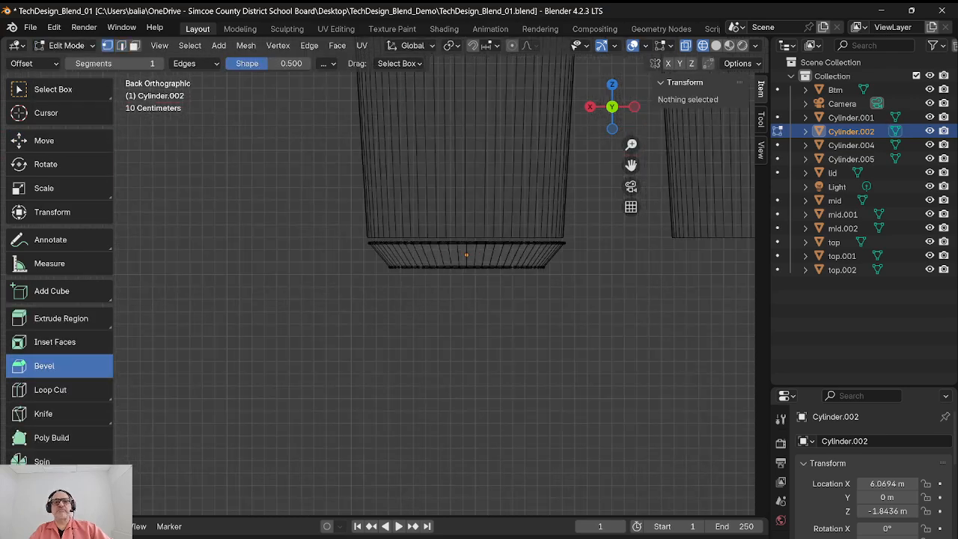
pyautogui.moveTo(339, 264); pyautogui.dragTo(645, 253)
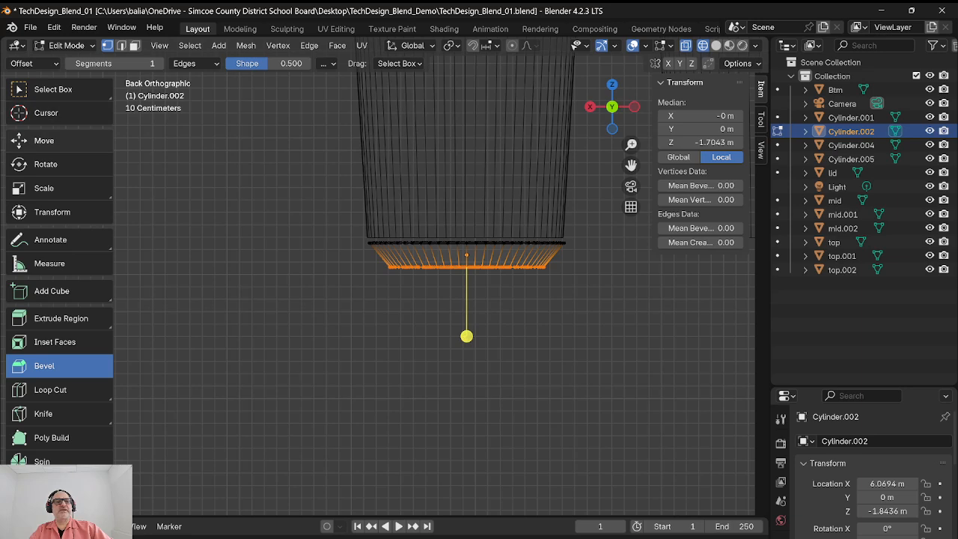
# - Scale the disc's bottom vertices outward by about 1.236 so its sides become nearly vertical, and return to Object Mode
pyautogui.click(44, 140)
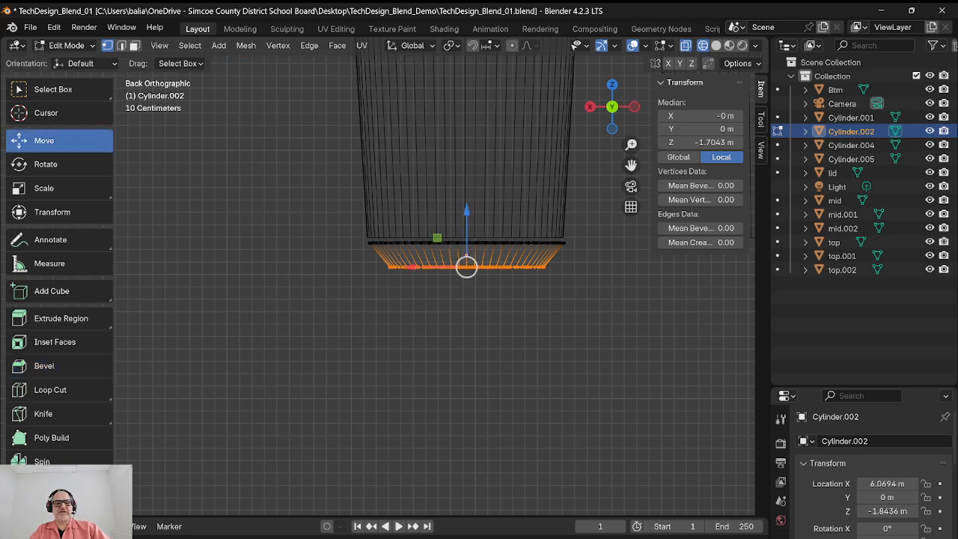
pyautogui.press('s')
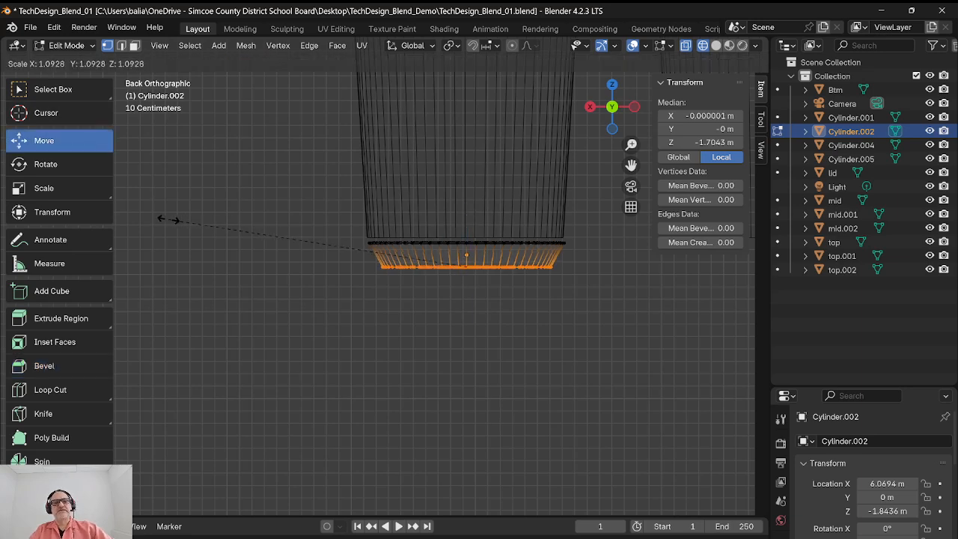
pyautogui.click(126, 224)
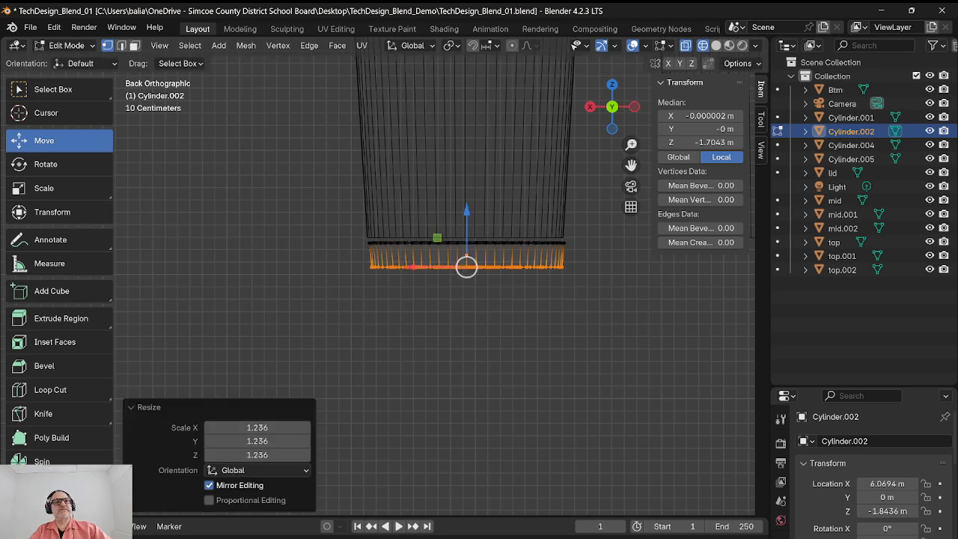
pyautogui.click(66, 45)
pyautogui.click(60, 61)
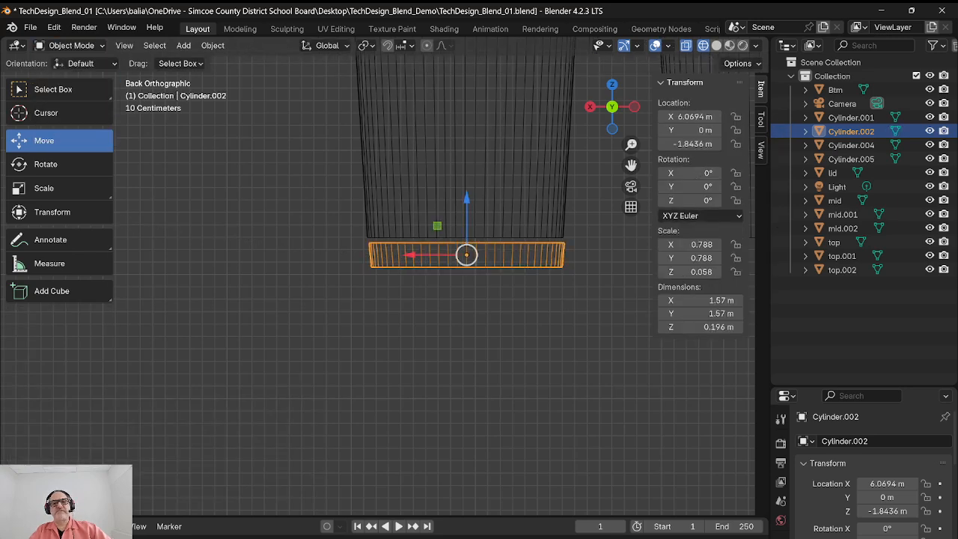
# - Nudge the base disc to about X 6.08 m and Z -1.83 m against the cup's bottom, and restore solid shading
pyautogui.moveTo(410, 255); pyautogui.dragTo(408, 256)
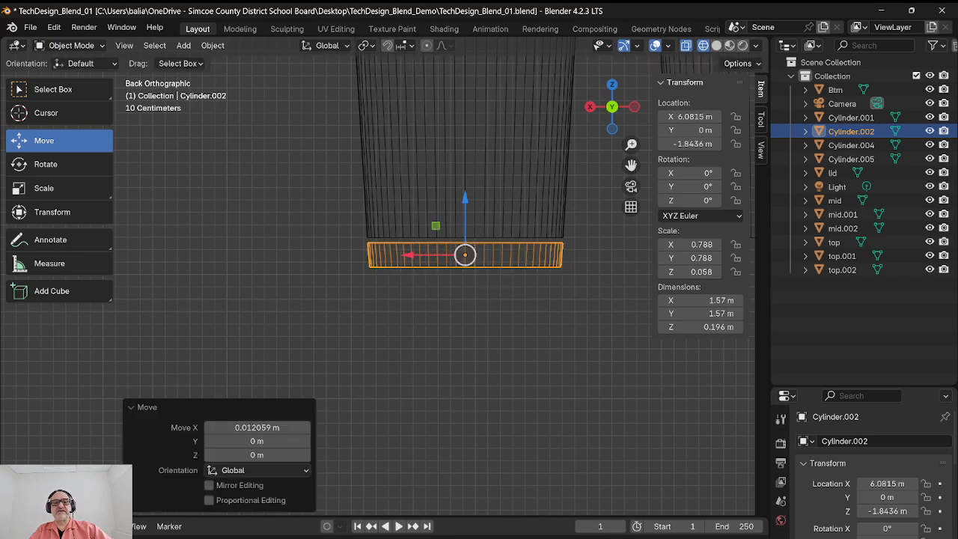
pyautogui.moveTo(464, 199); pyautogui.dragTo(464, 197)
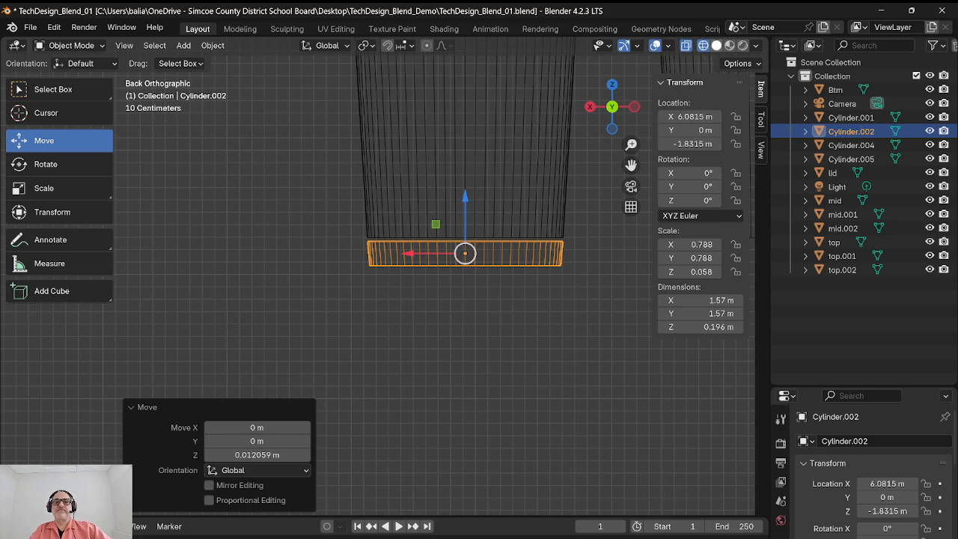
pyautogui.click(716, 46)
# - Select the base disc under the second cup and apply its scale
pyautogui.moveTo(479, 300); pyautogui.dragTo(488, 313, button='middle')
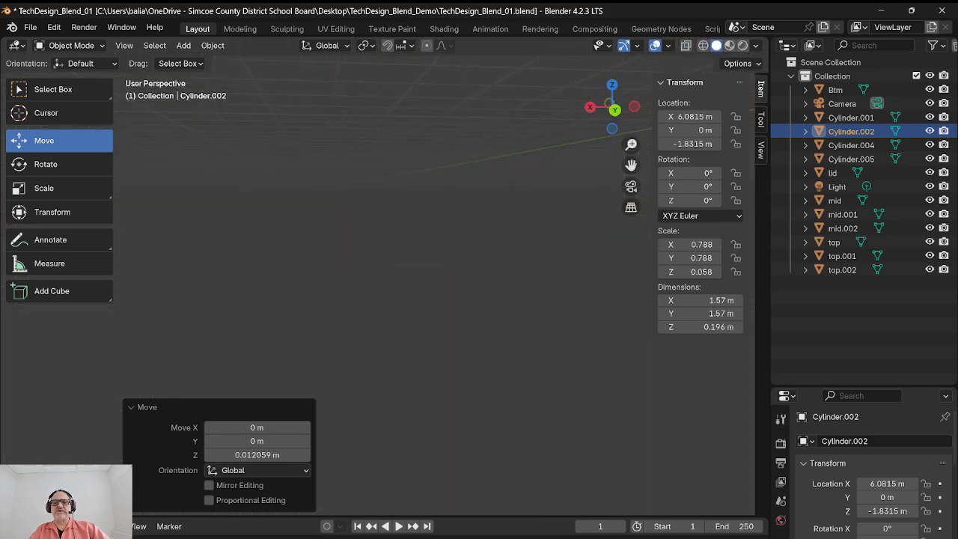
pyautogui.scroll(-3, 479, 299)
pyautogui.click(478, 389)
pyautogui.moveTo(479, 389); pyautogui.dragTo(449, 361, button='middle')
pyautogui.click(373, 225)
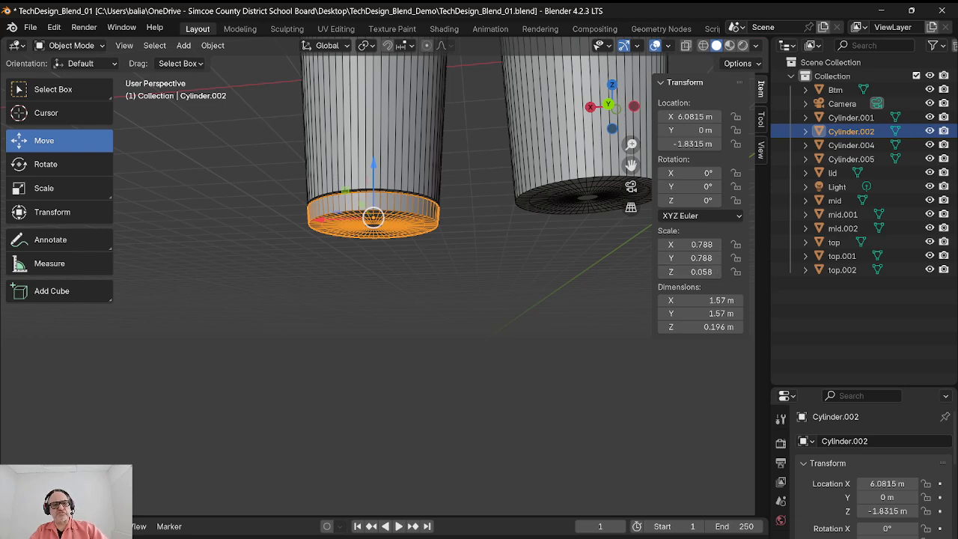
pyautogui.hotkey('ctrl', 'a')
pyautogui.press('Return')
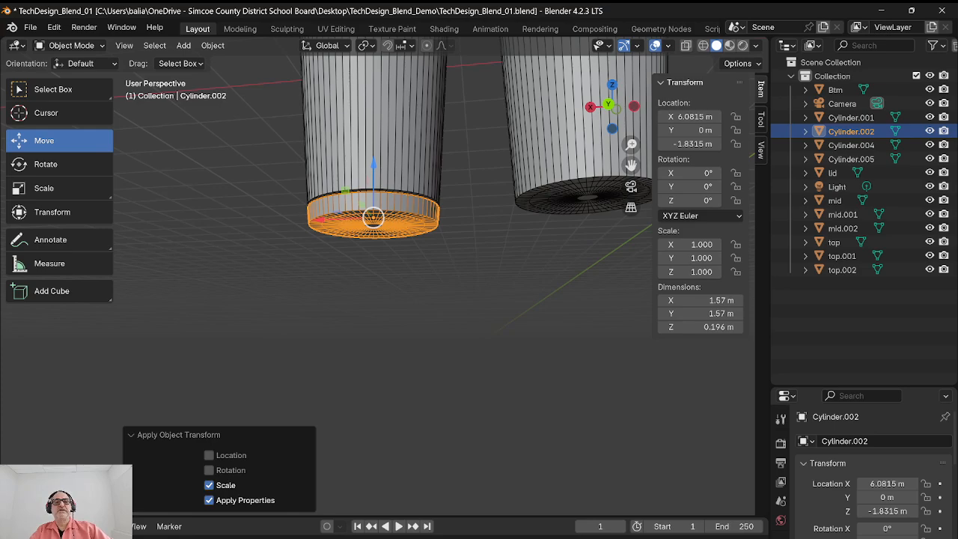
# - Enter Edit Mode on the base disc and, in edge select mode, select its bottom outer edge loop
pyautogui.moveTo(374, 299)
pyautogui.mouseDown(button='middle')
pyautogui.moveTo(374, 344)
pyautogui.moveTo(374, 299)
pyautogui.mouseUp(button='middle')
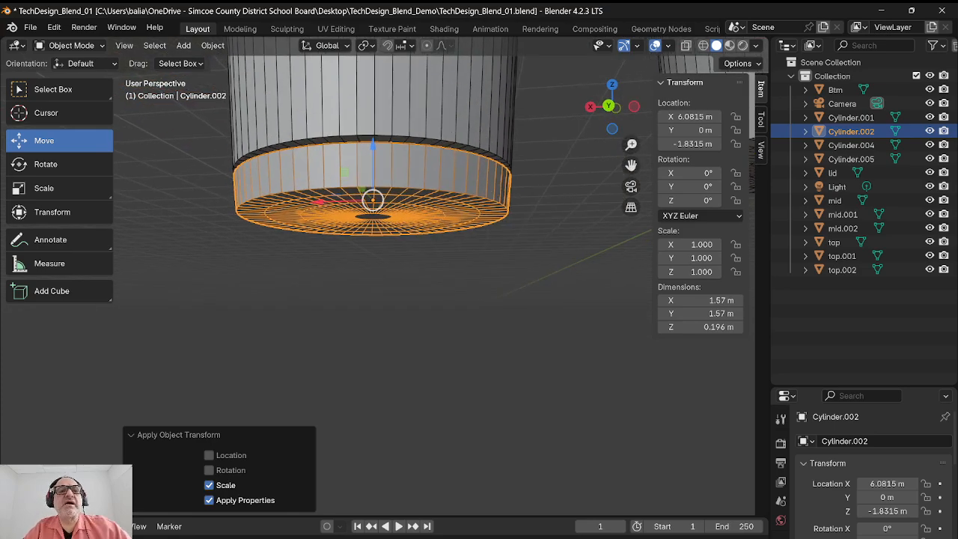
pyautogui.click(72, 46)
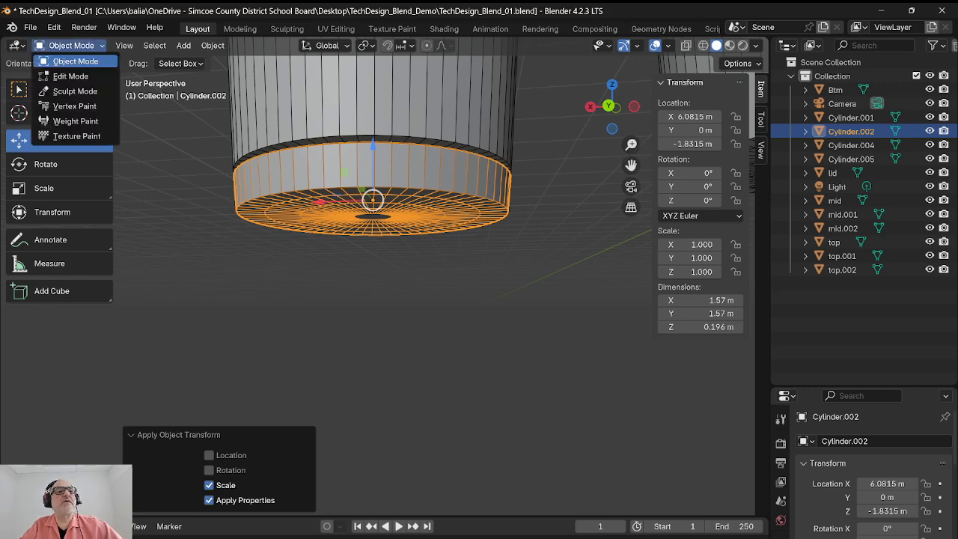
pyautogui.click(70, 76)
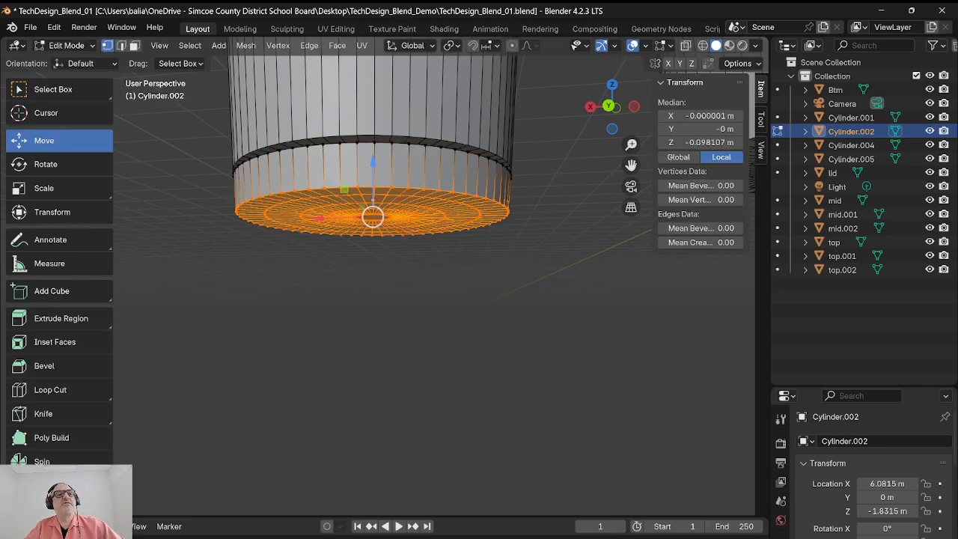
pyautogui.click(121, 45)
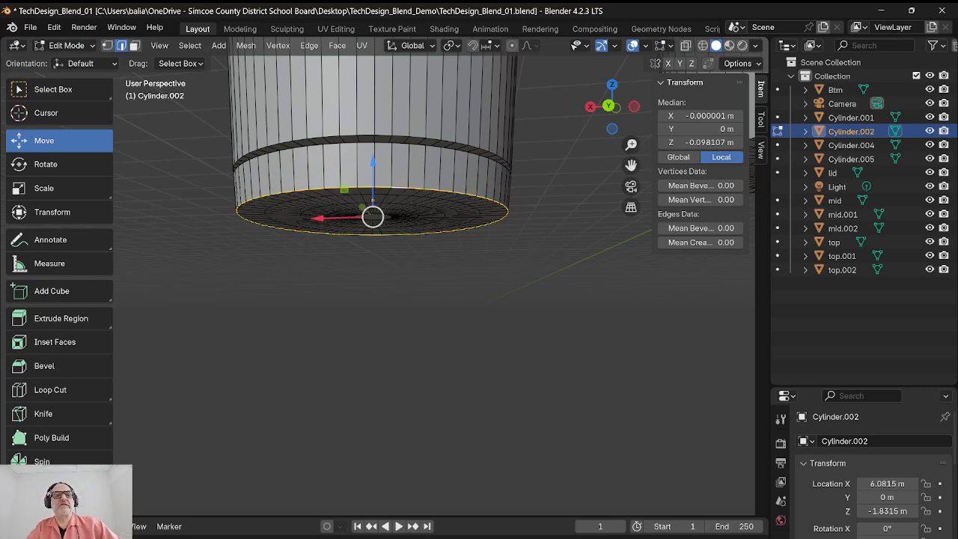
# - Bevel the base disc's bottom outer edge loop with a width of 0.035 m
pyautogui.click(60, 365)
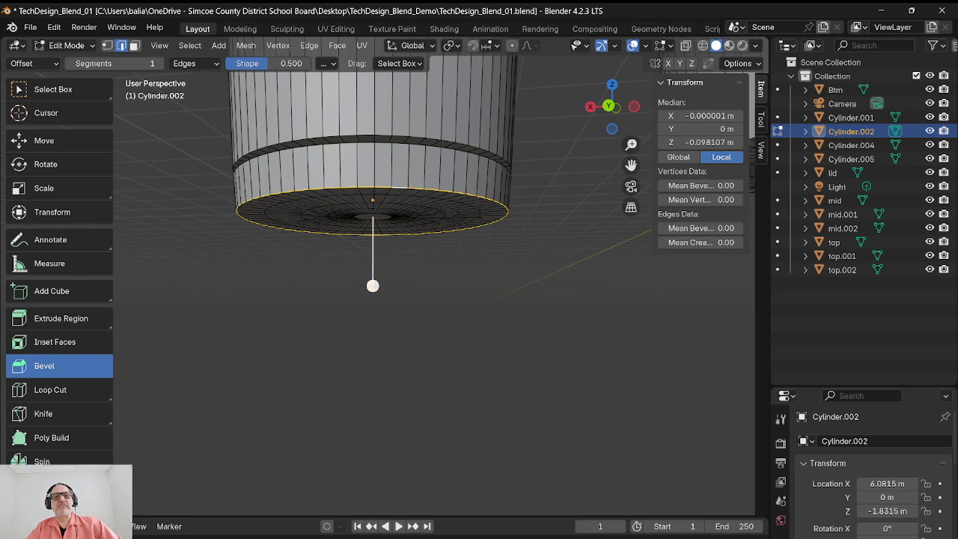
pyautogui.moveTo(373, 285)
pyautogui.mouseDown()
pyautogui.moveTo(379, 301)
pyautogui.moveTo(373, 283)
pyautogui.mouseUp()
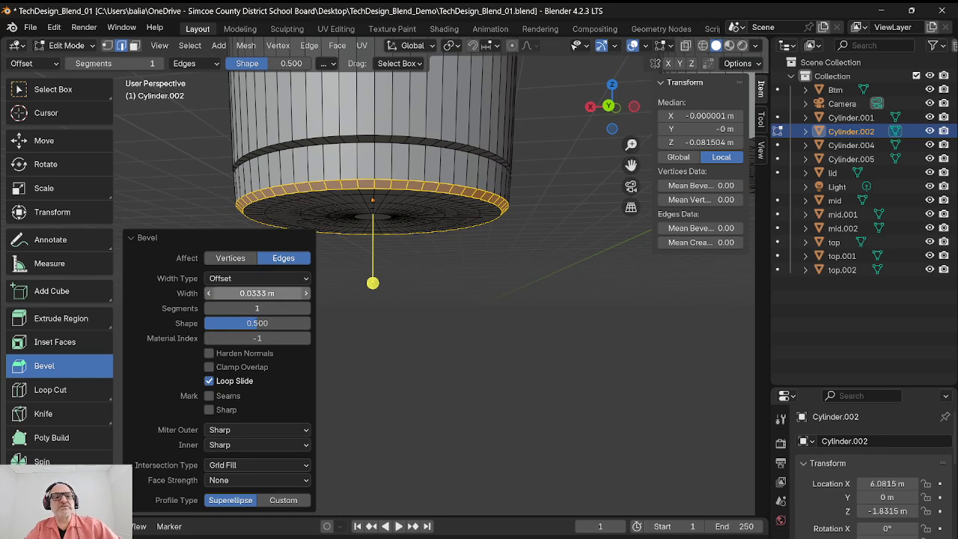
pyautogui.doubleClick(256, 292)
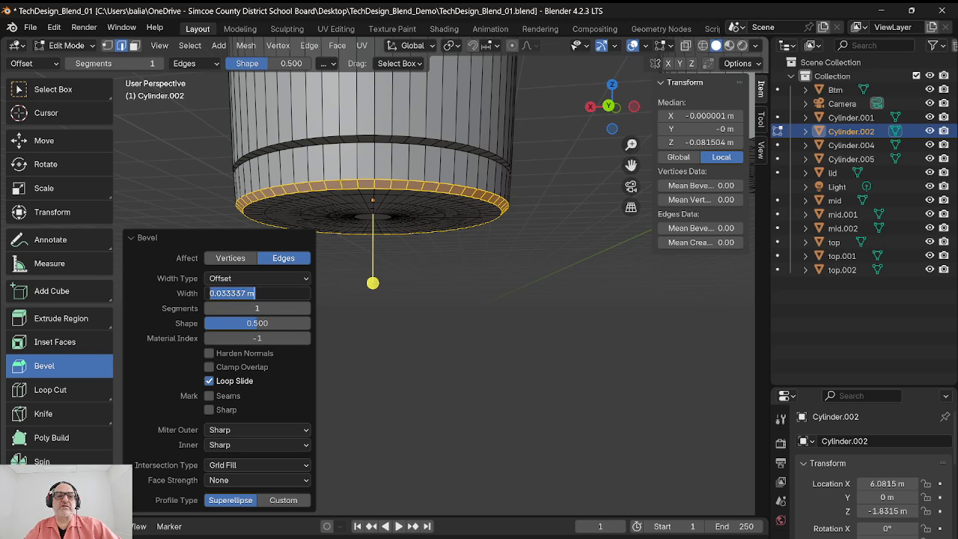
pyautogui.write('.035')
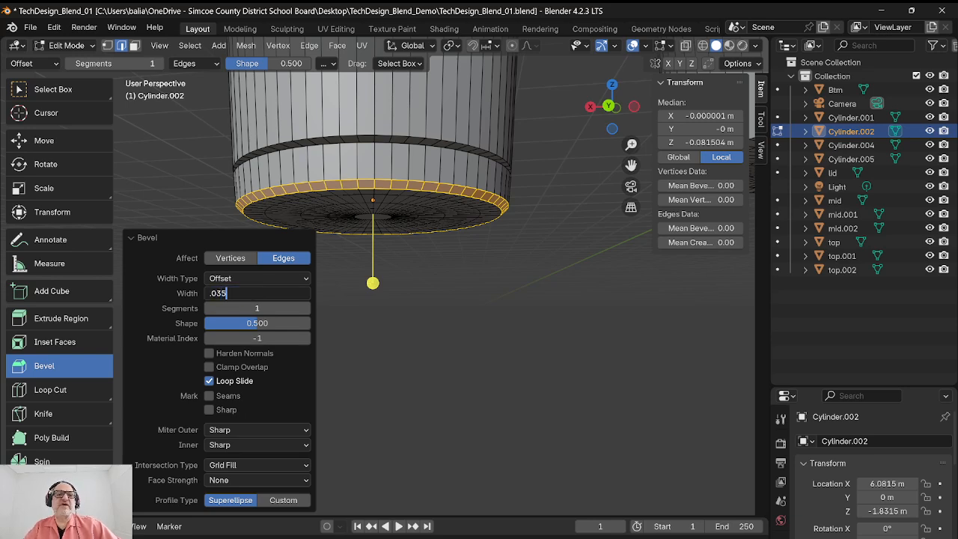
pyautogui.press('Return')
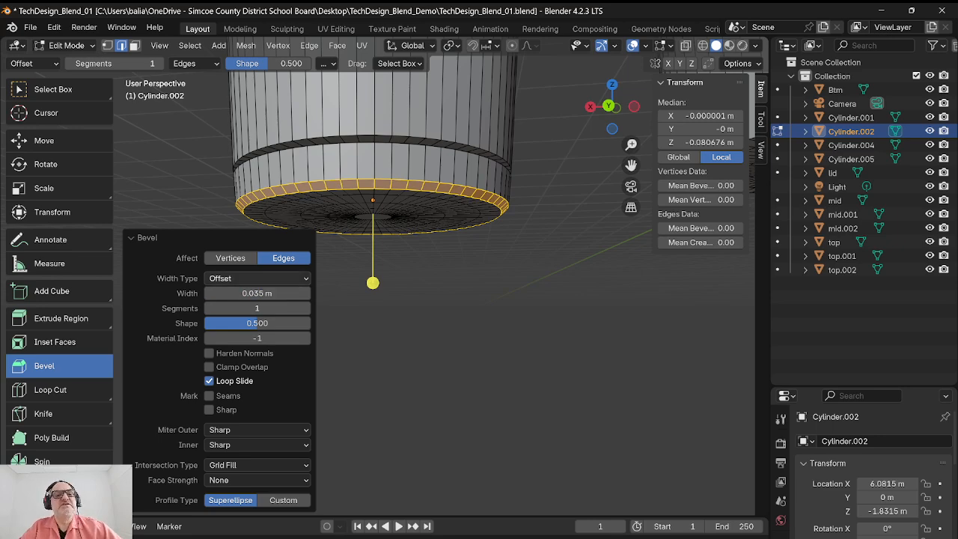
# - Set the bottom edge bevel to 5 segments and return to Object Mode
pyautogui.click(305, 307)
pyautogui.click(305, 307)
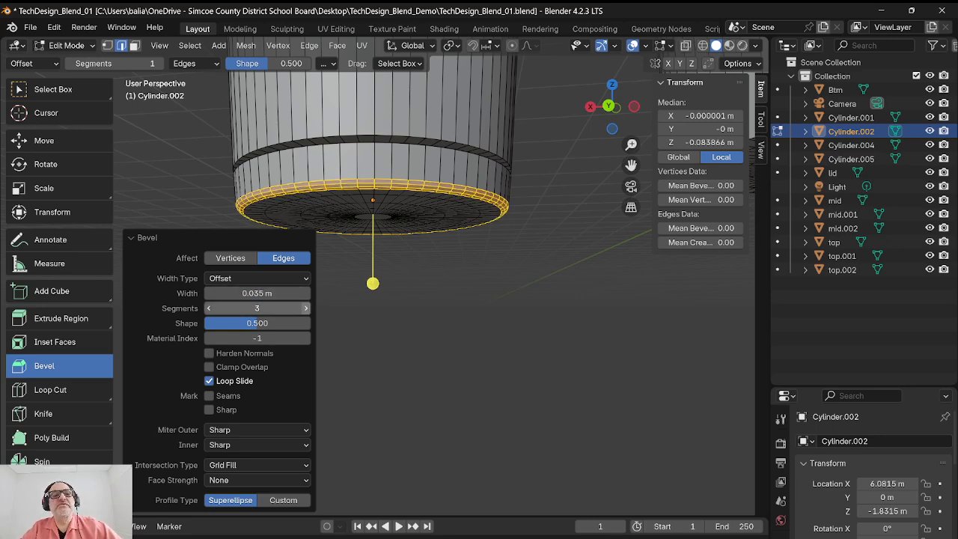
pyautogui.click(306, 308)
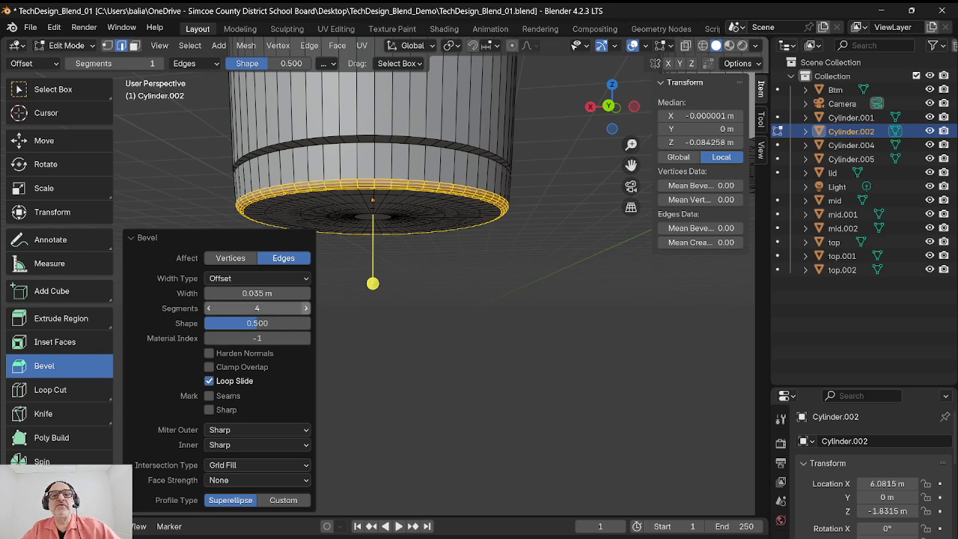
pyautogui.click(305, 308)
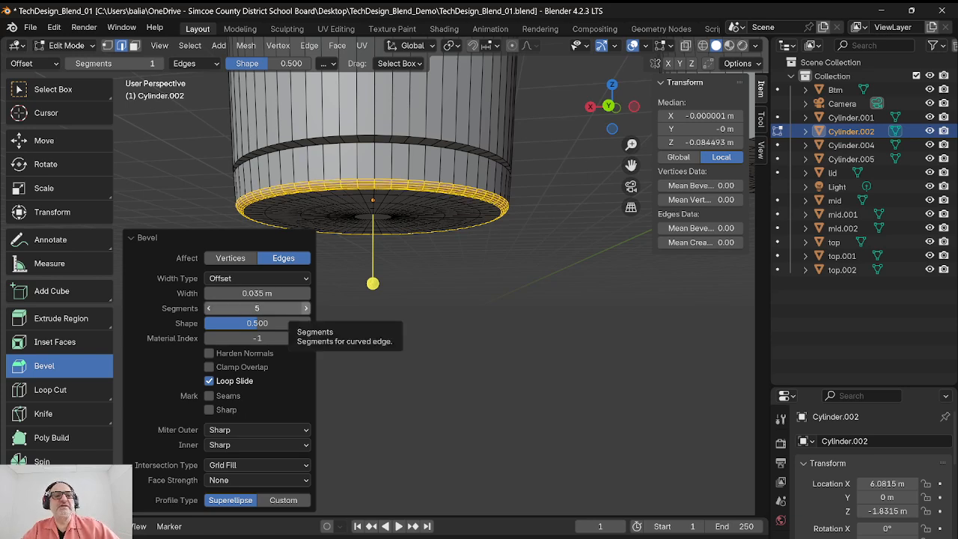
pyautogui.click(132, 238)
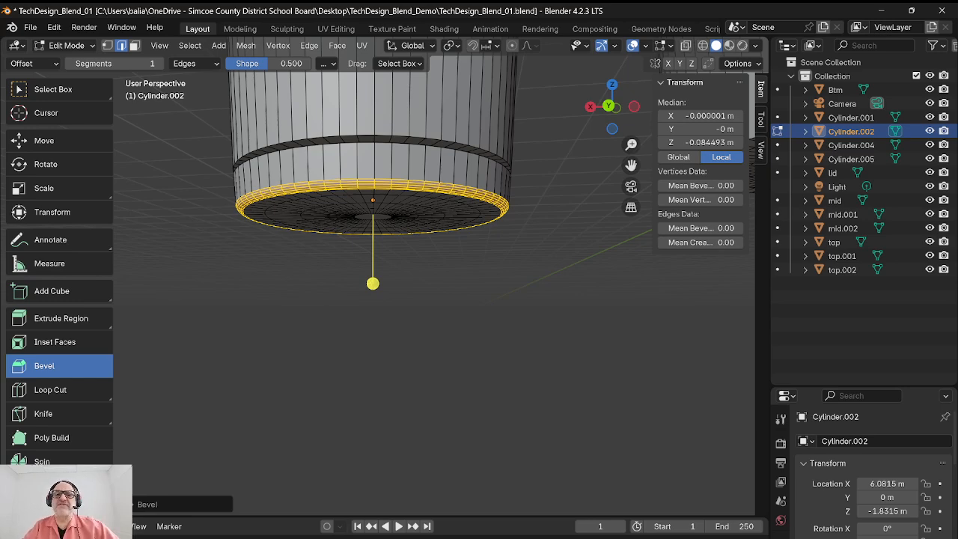
pyautogui.press('Tab')
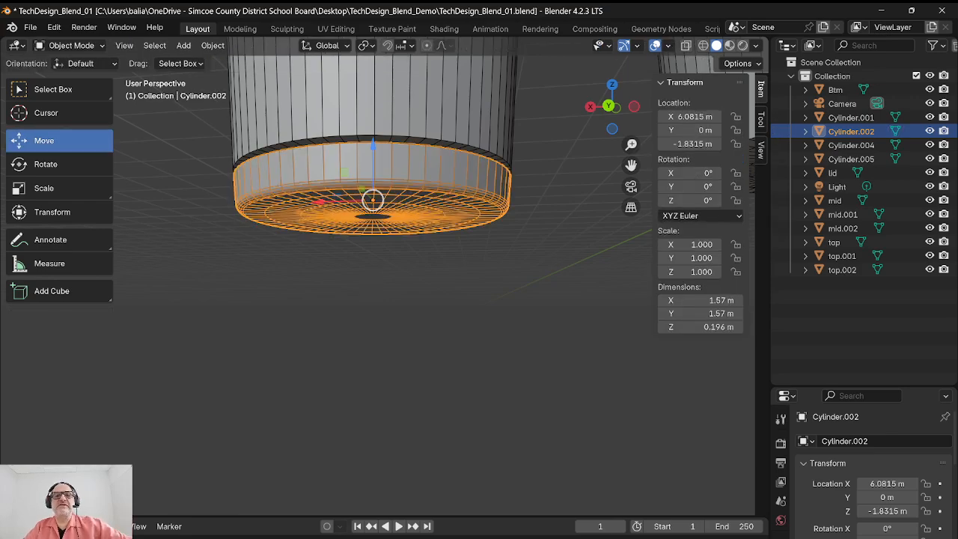
# - Examine the beveled base and compare the cup variations from several angles, selecting their bodies, straw cup lid and flat lid in turn
pyautogui.scroll(2, 378, 277)
pyautogui.scroll(-4, 378, 276)
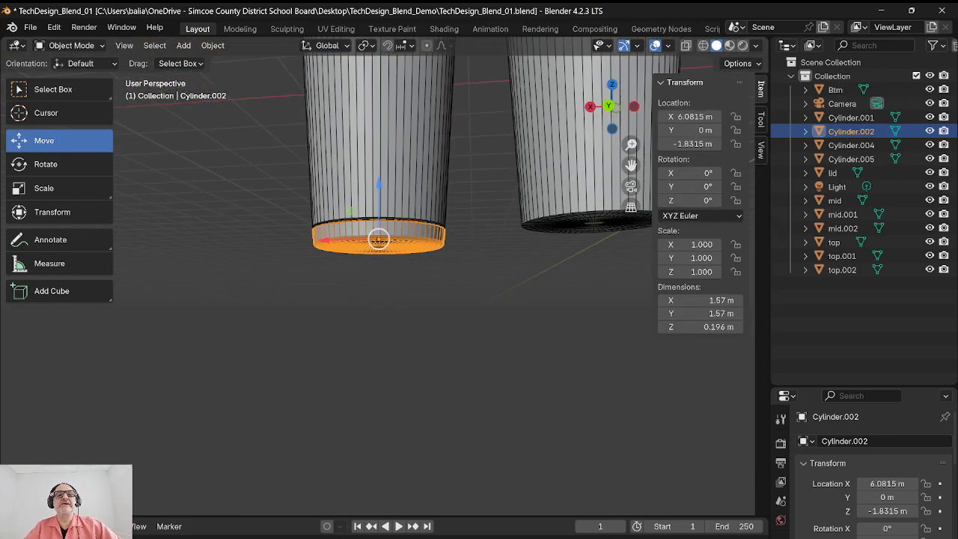
pyautogui.moveTo(377, 277); pyautogui.dragTo(380, 314, button='middle')
pyautogui.scroll(-10, 410, 280)
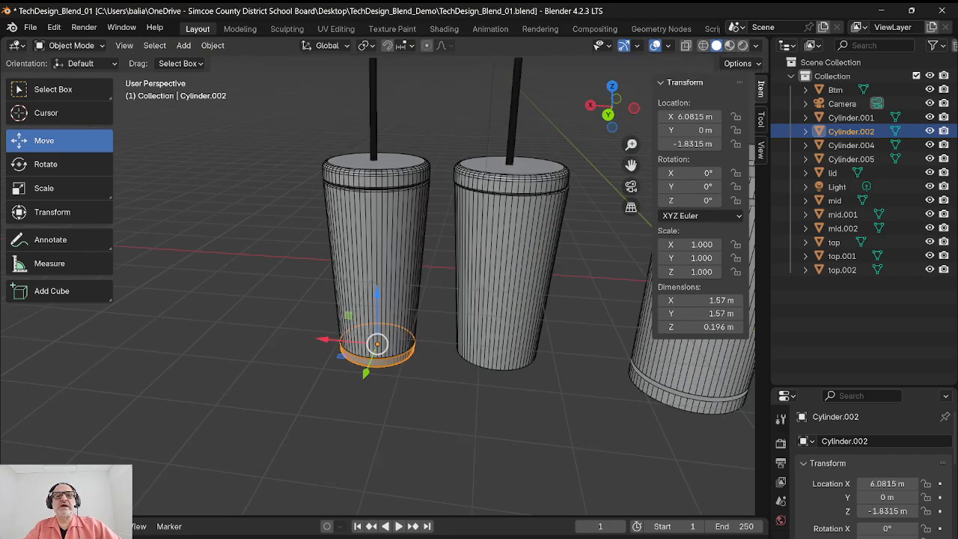
pyautogui.moveTo(410, 280); pyautogui.dragTo(464, 275, button='middle')
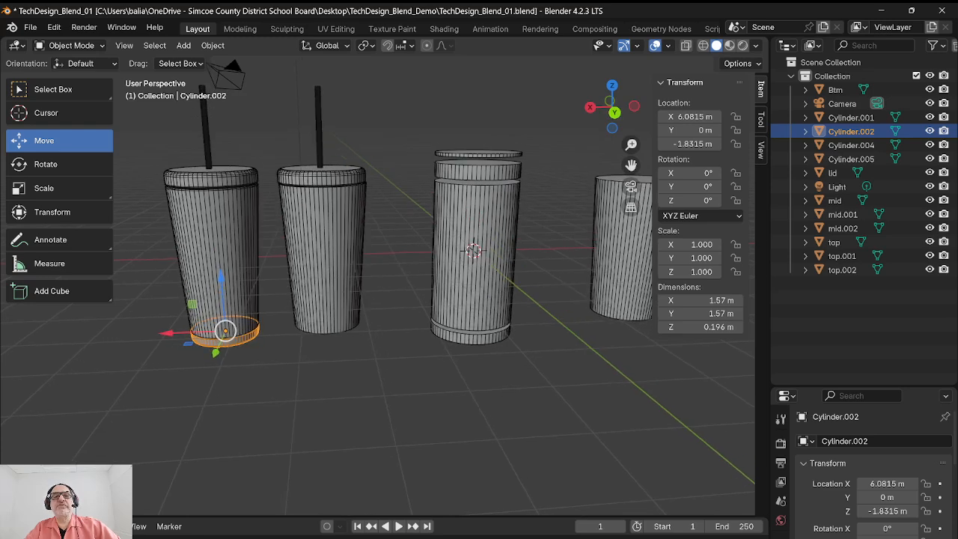
pyautogui.click(473, 251)
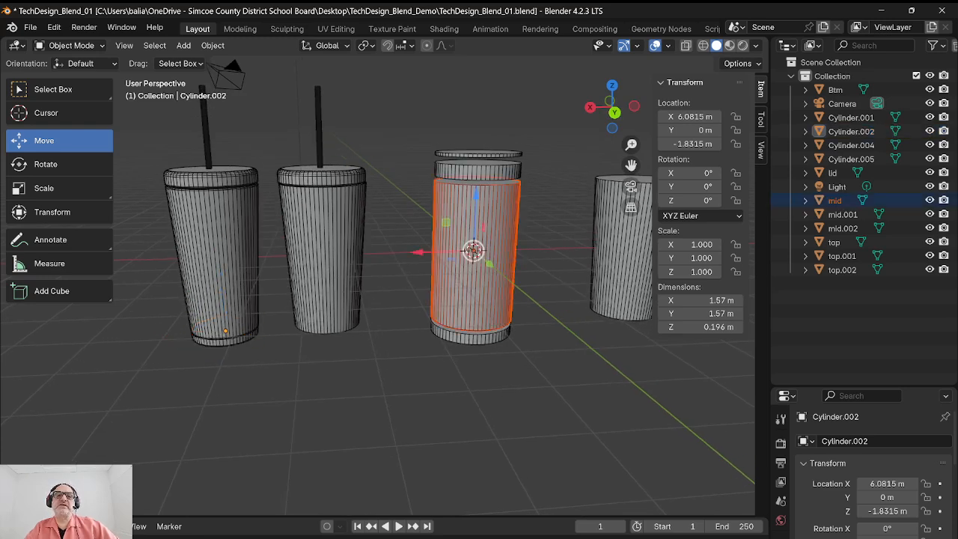
pyautogui.click(478, 154)
pyautogui.click(325, 255)
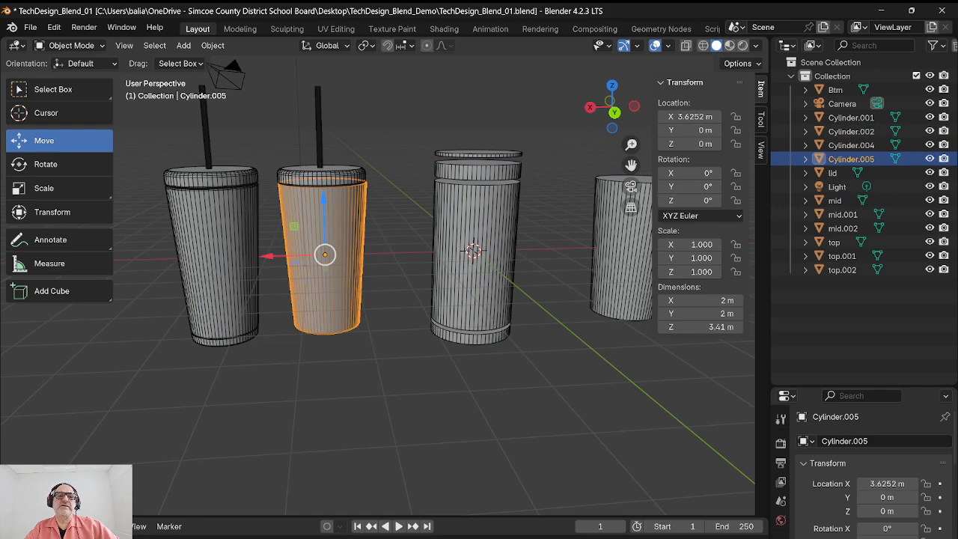
pyautogui.click(321, 175)
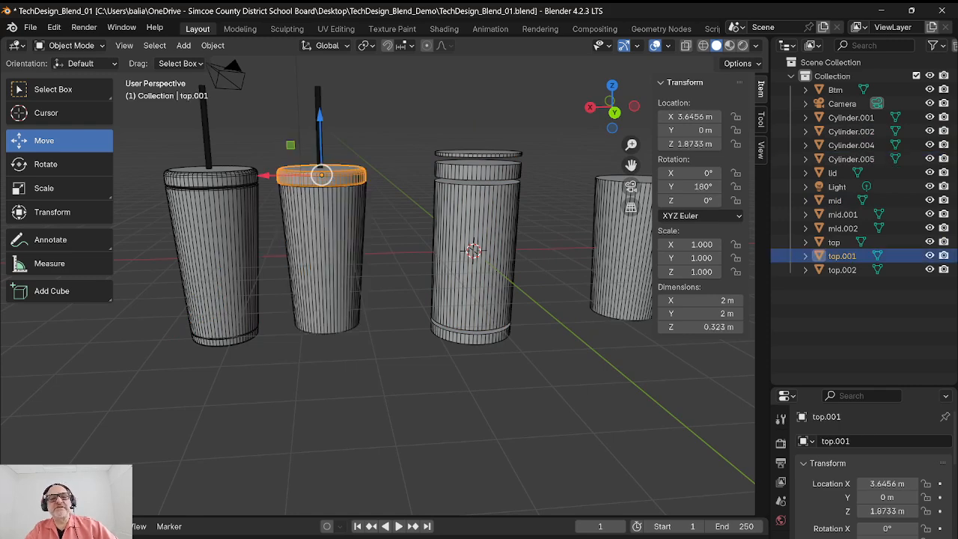
pyautogui.click(213, 254)
pyautogui.moveTo(214, 254); pyautogui.dragTo(303, 260, button='middle')
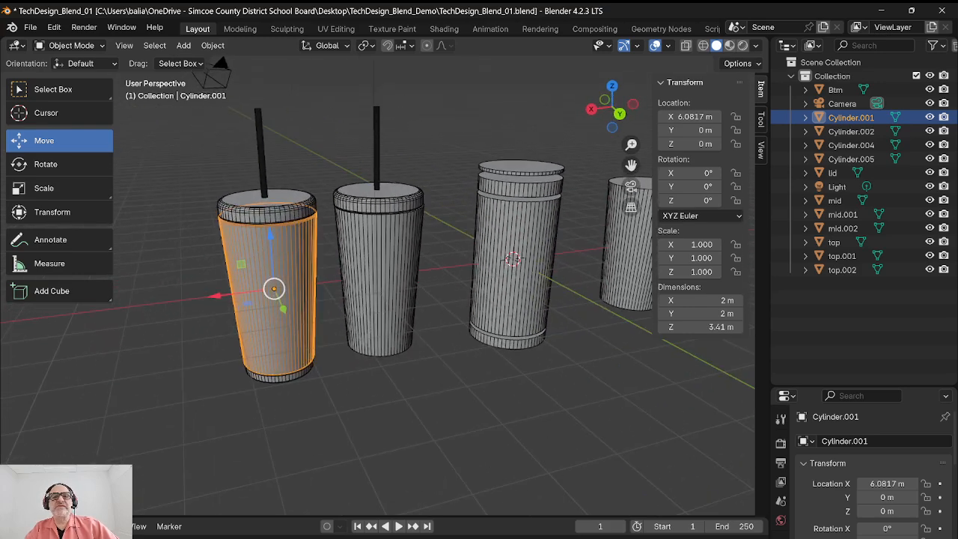
pyautogui.click(520, 166)
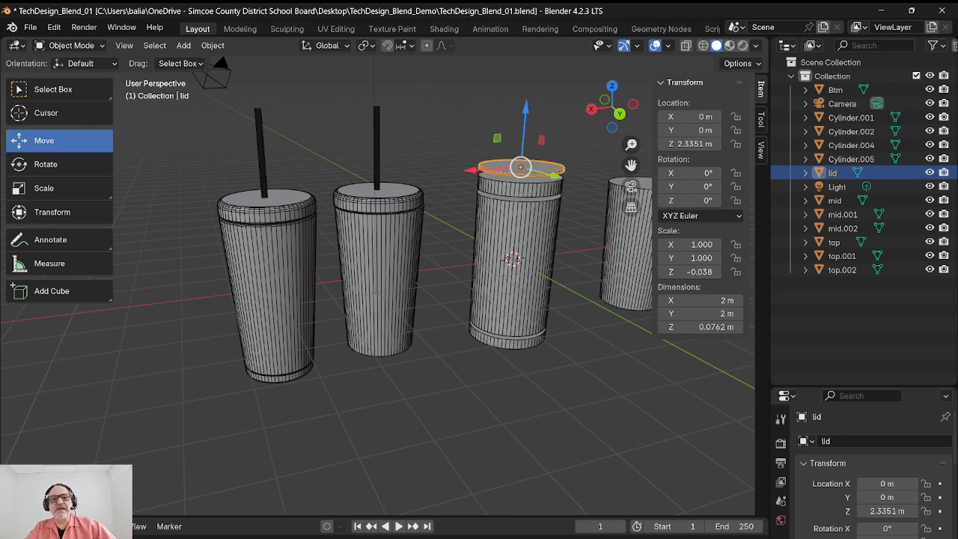
pyautogui.moveTo(374, 261); pyautogui.dragTo(337, 246, button='middle')
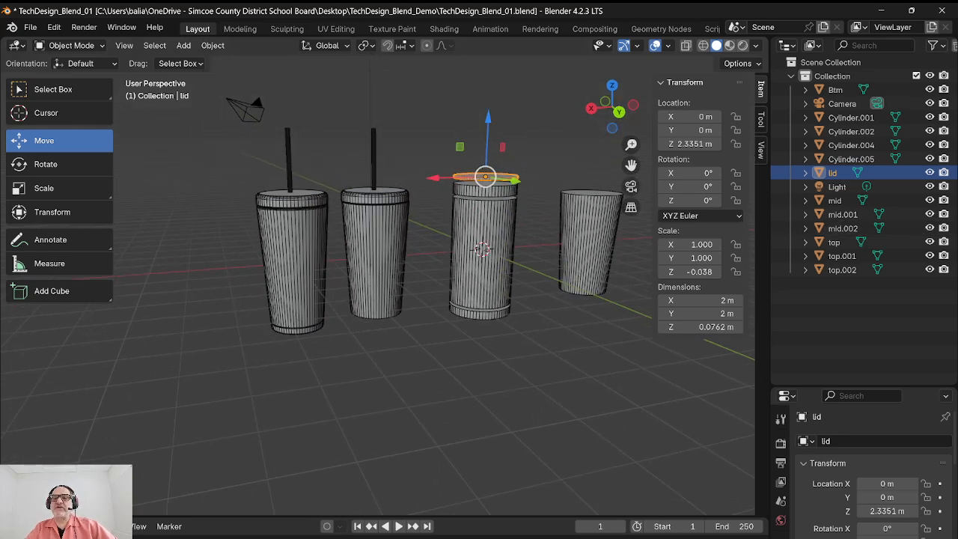
# - Widen the 3D viewport by narrowing the Outliner and Properties area, and frame the four cups more closely
pyautogui.moveTo(770, 299); pyautogui.dragTo(818, 300)
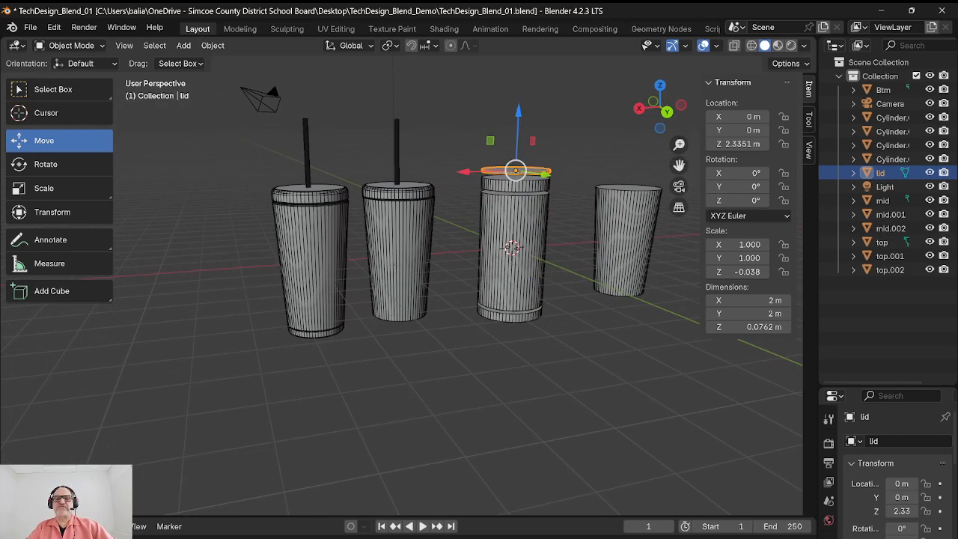
pyautogui.scroll(2, 401, 281)
pyautogui.keyDown('shift'); pyautogui.moveTo(411, 292); pyautogui.dragTo(361, 322, button='middle'); pyautogui.keyUp('shift')
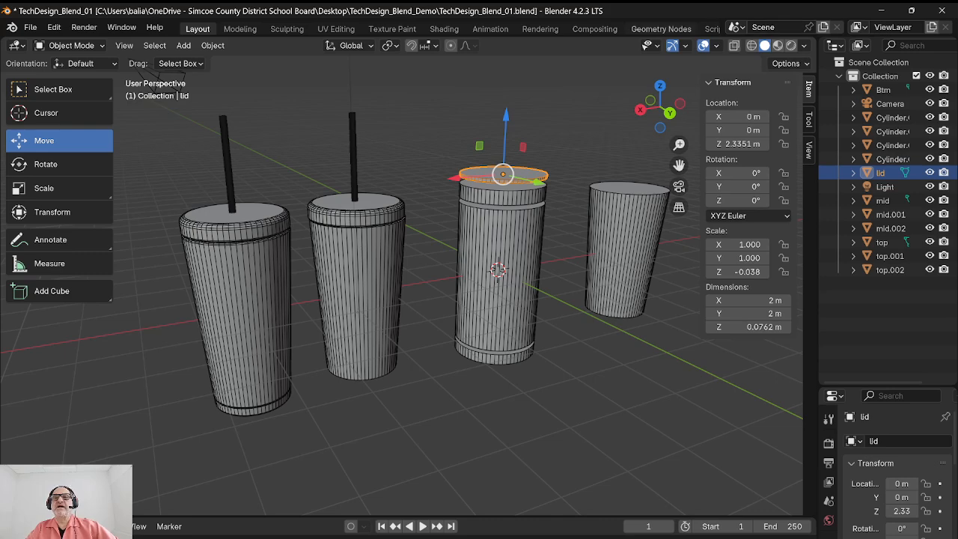
# - Review the viewport overlay settings and clear the selection of the flat lid
pyautogui.click(716, 45)
pyautogui.press('n')
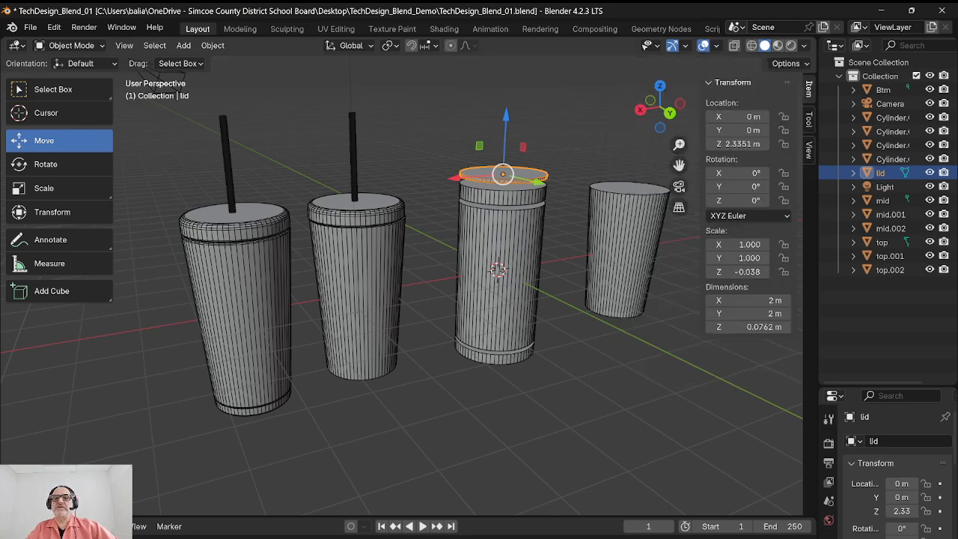
pyautogui.click(716, 45)
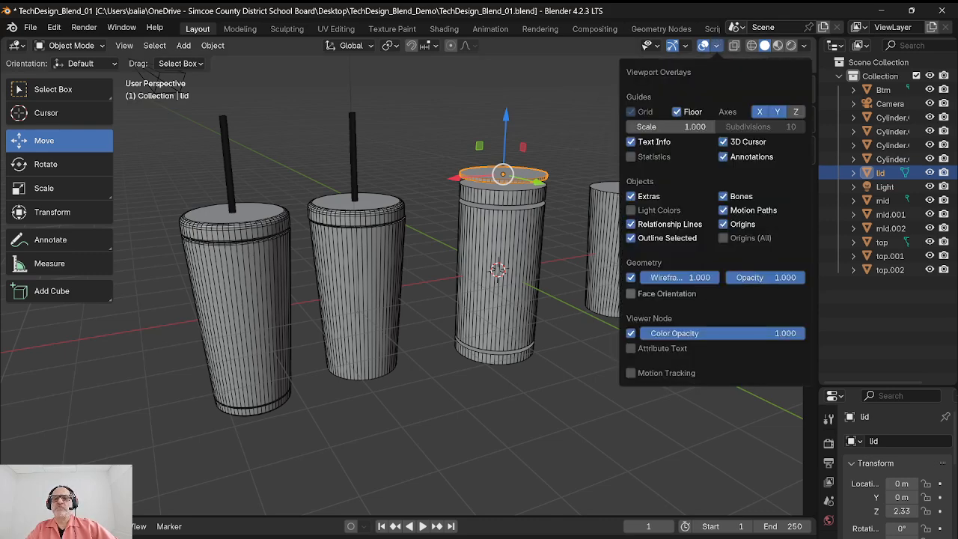
pyautogui.click(584, 363)
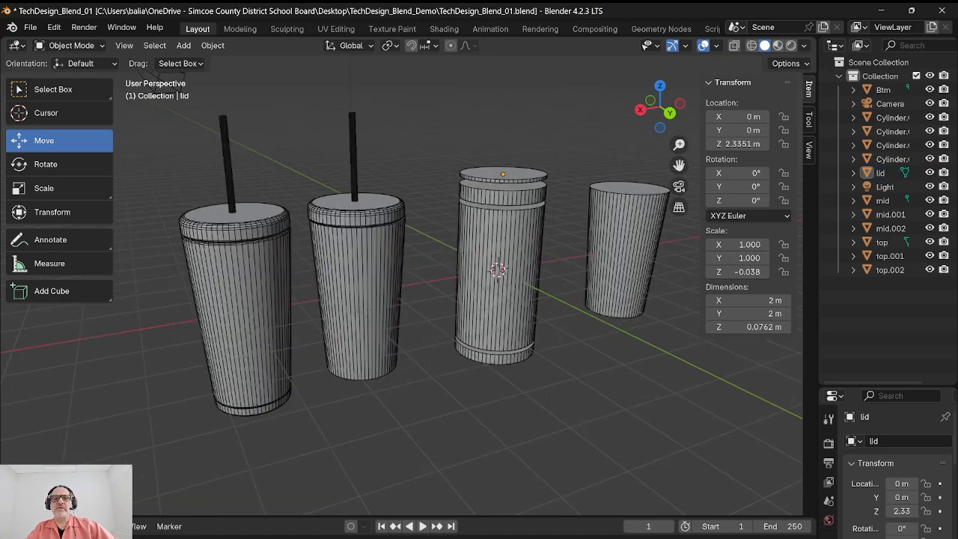
pyautogui.keyDown('shift'); pyautogui.moveTo(583, 363); pyautogui.dragTo(572, 384, button='middle'); pyautogui.keyUp('shift')
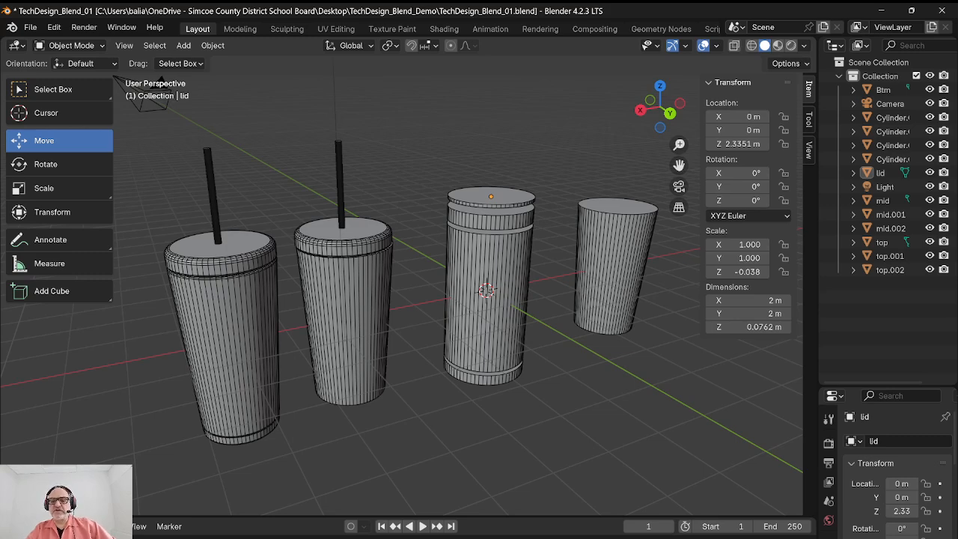
pyautogui.hotkey('alt', 'Tab')
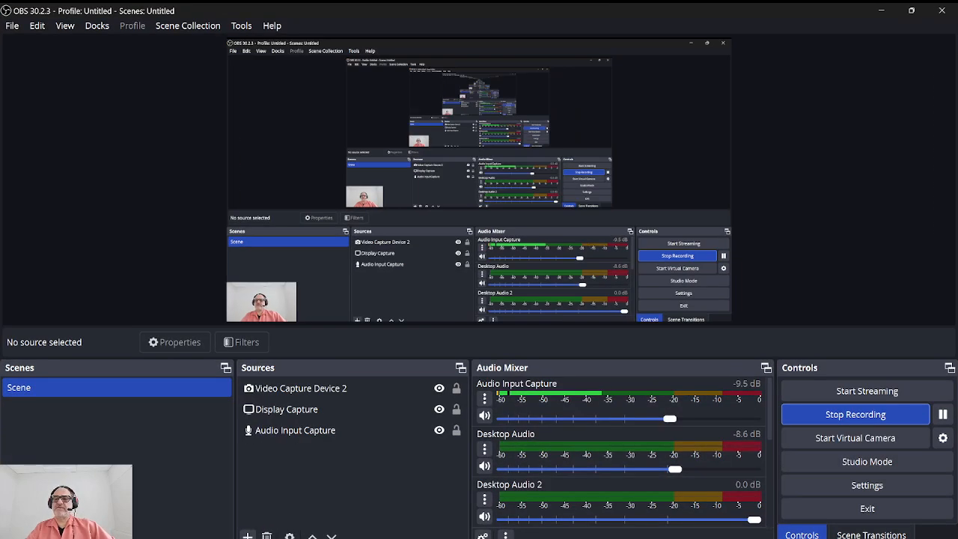